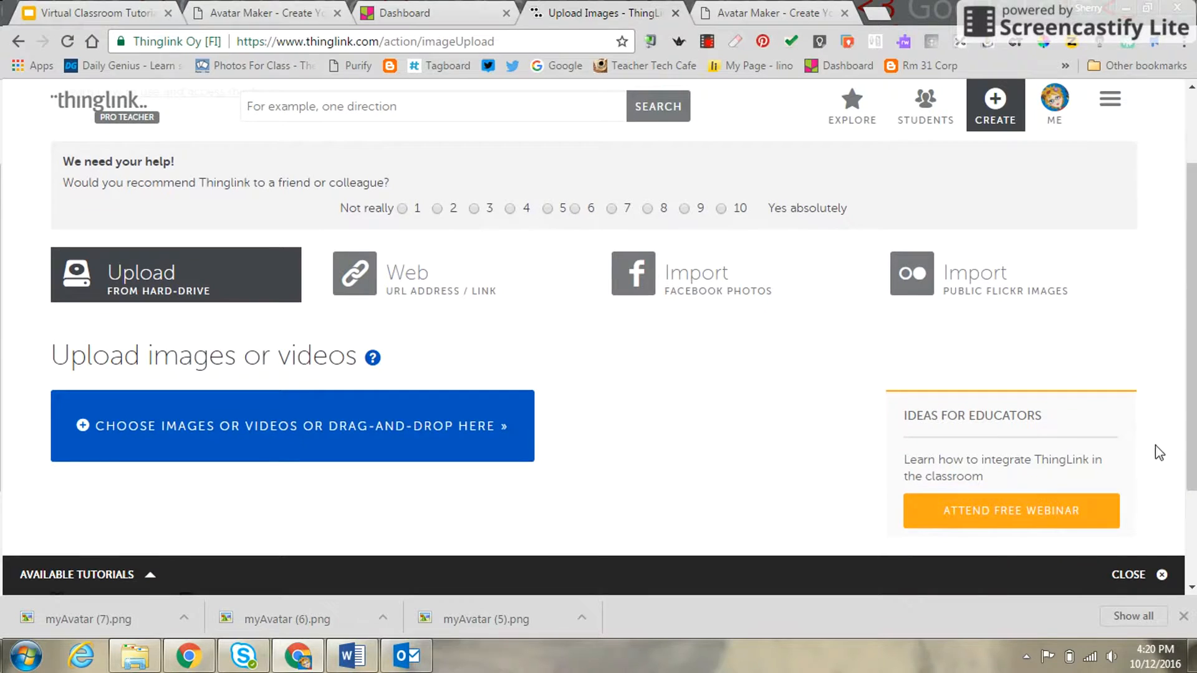
# Close the tutorials bar and upload myAvatar (6).png to ThingLink from the downloaded files.
pyautogui.click(1154, 574)
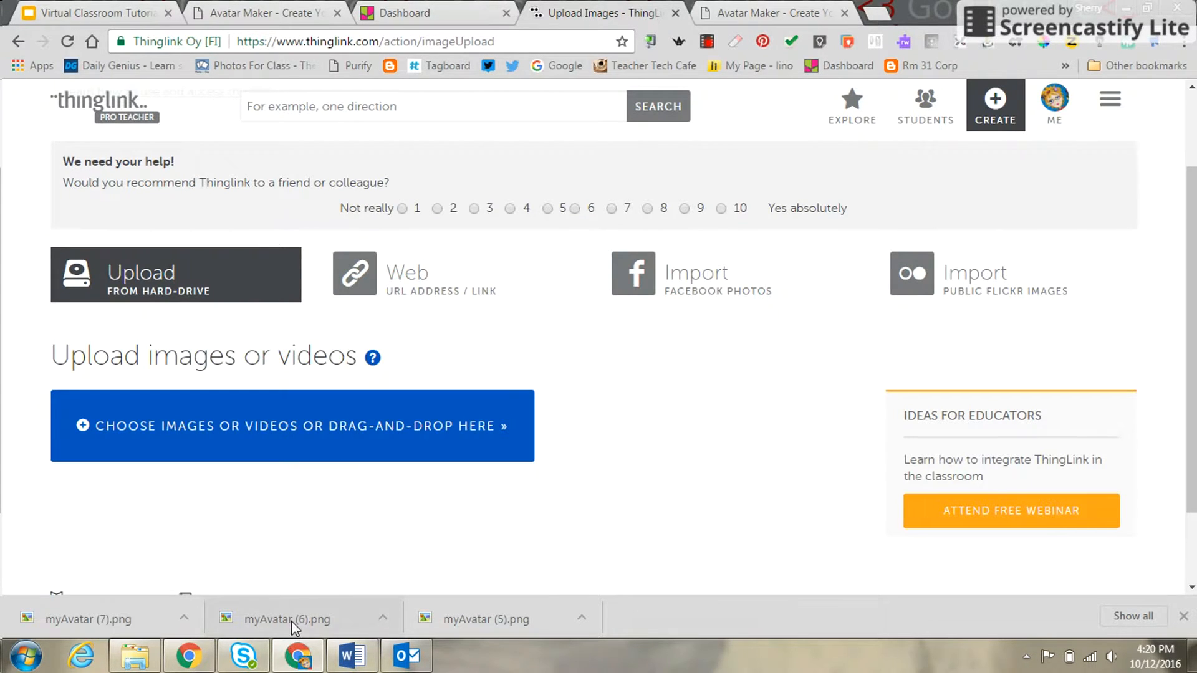
pyautogui.moveTo(296, 621); pyautogui.dragTo(291, 405)
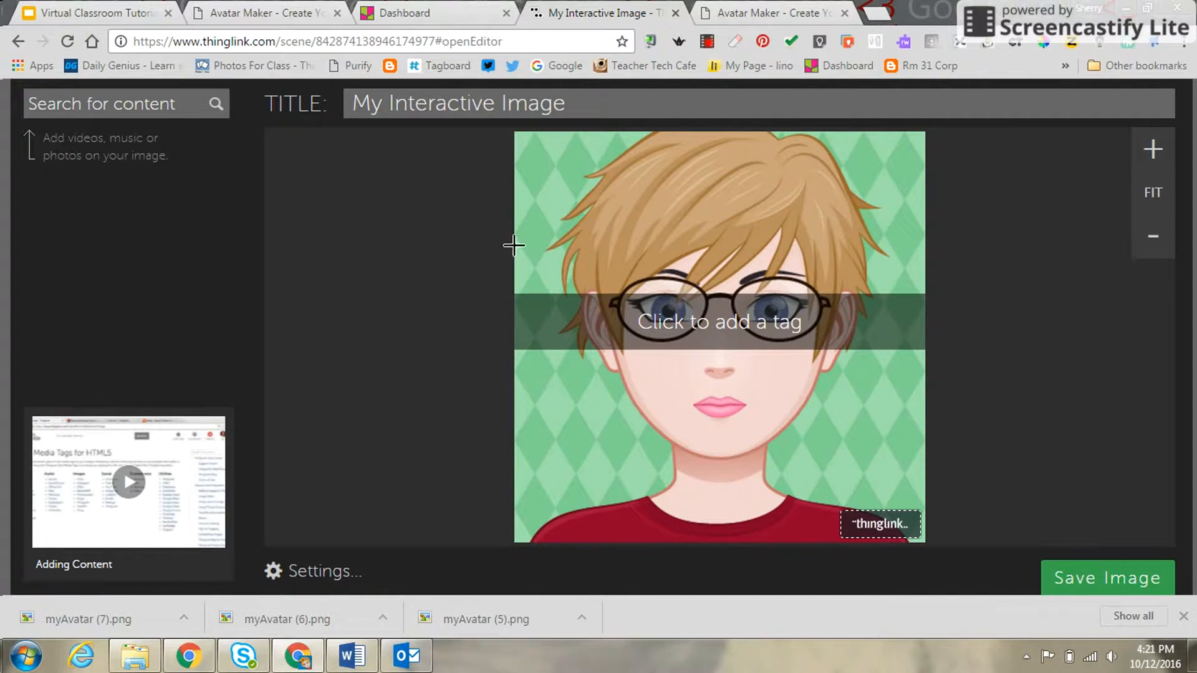
# Add a tag in the green background beside the avatar's hair and give it the red circle static icon.
pyautogui.click(547, 184)
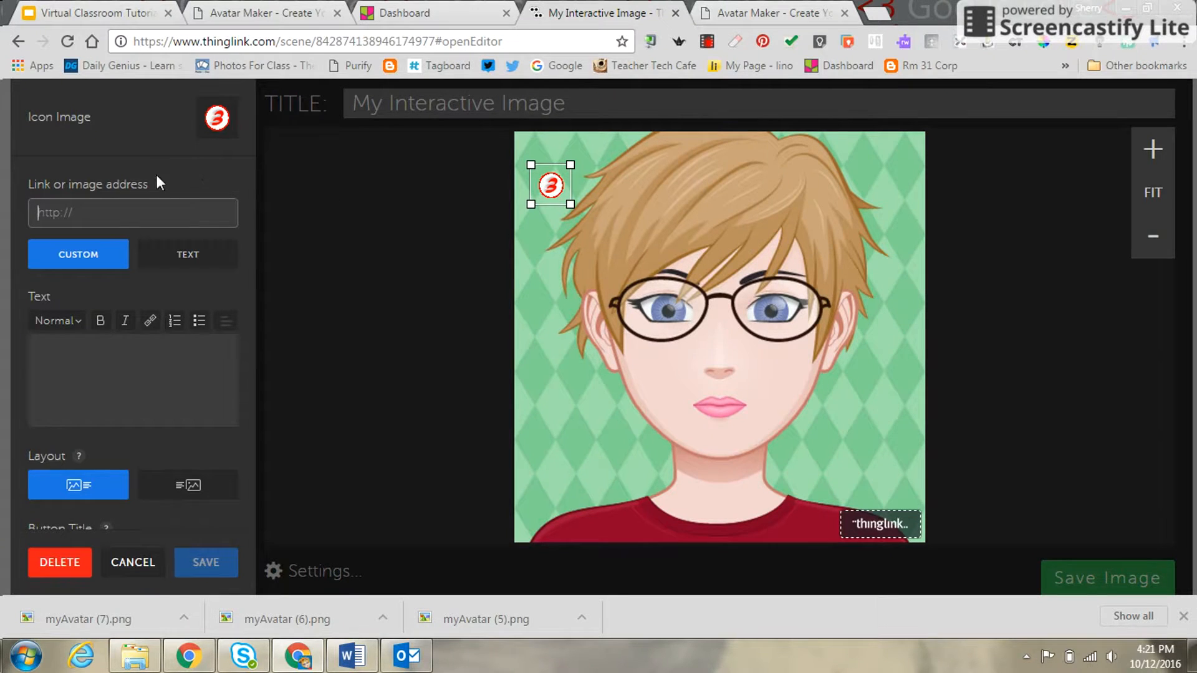
pyautogui.click(213, 120)
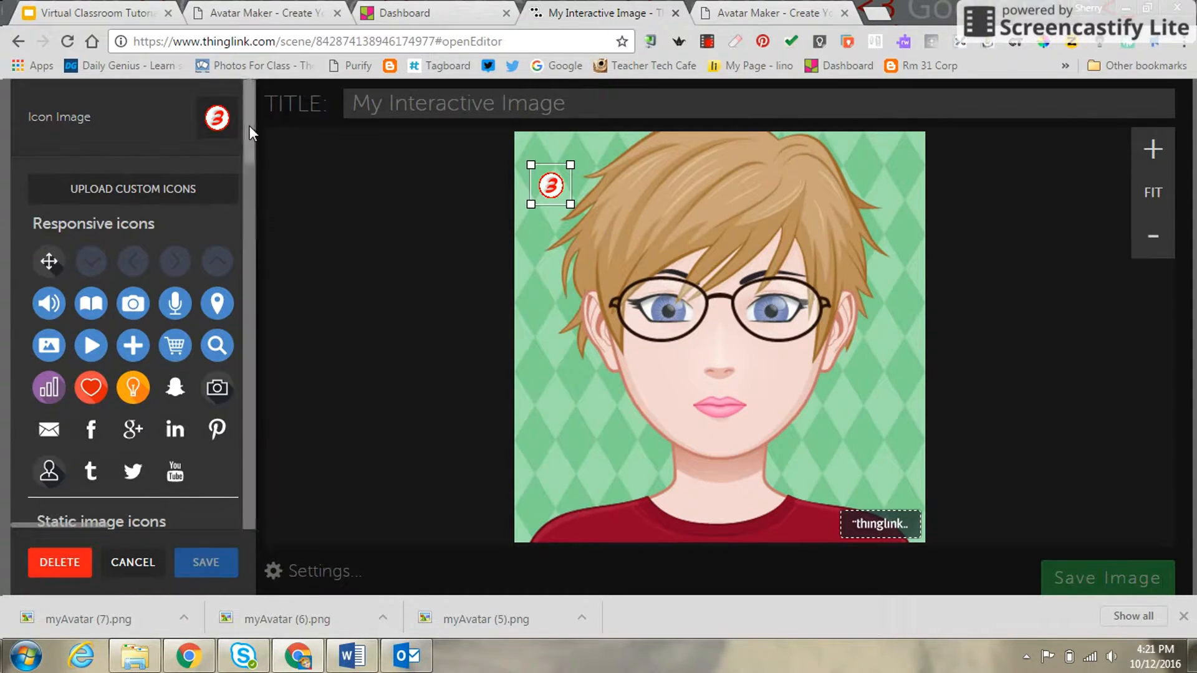
pyautogui.moveTo(249, 125); pyautogui.dragTo(245, 194)
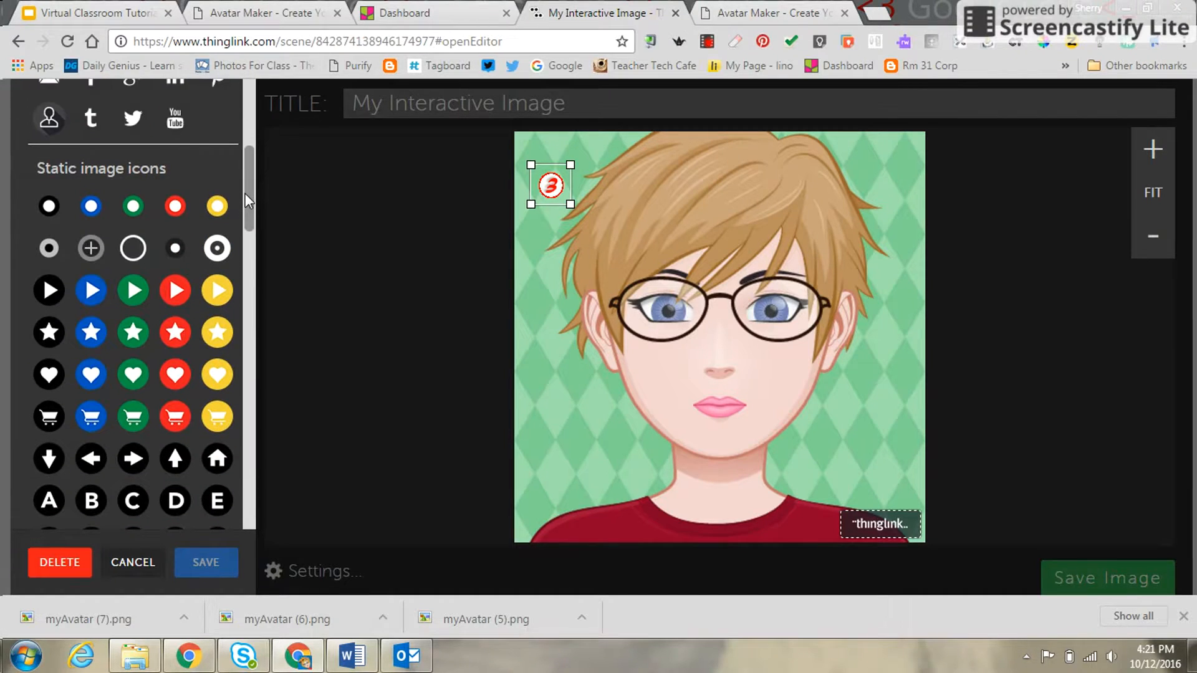
pyautogui.click(172, 207)
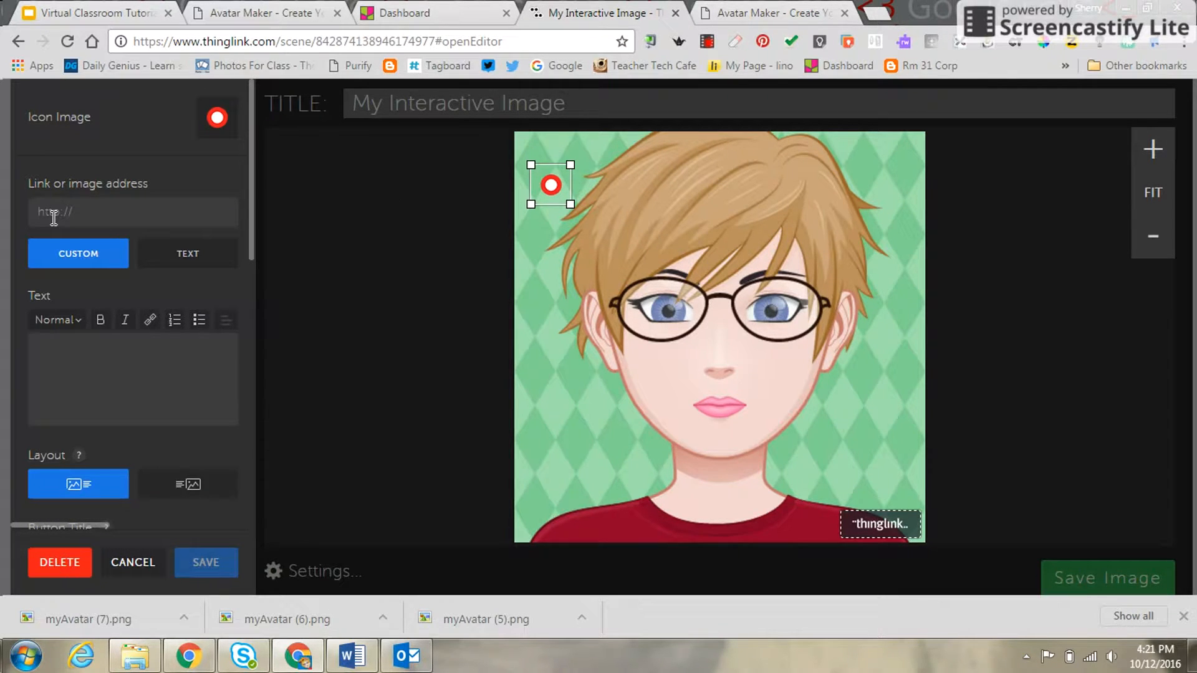
# Make it a text tag reading "#TechNerd", then save the tag and the interactive image.
pyautogui.click(181, 257)
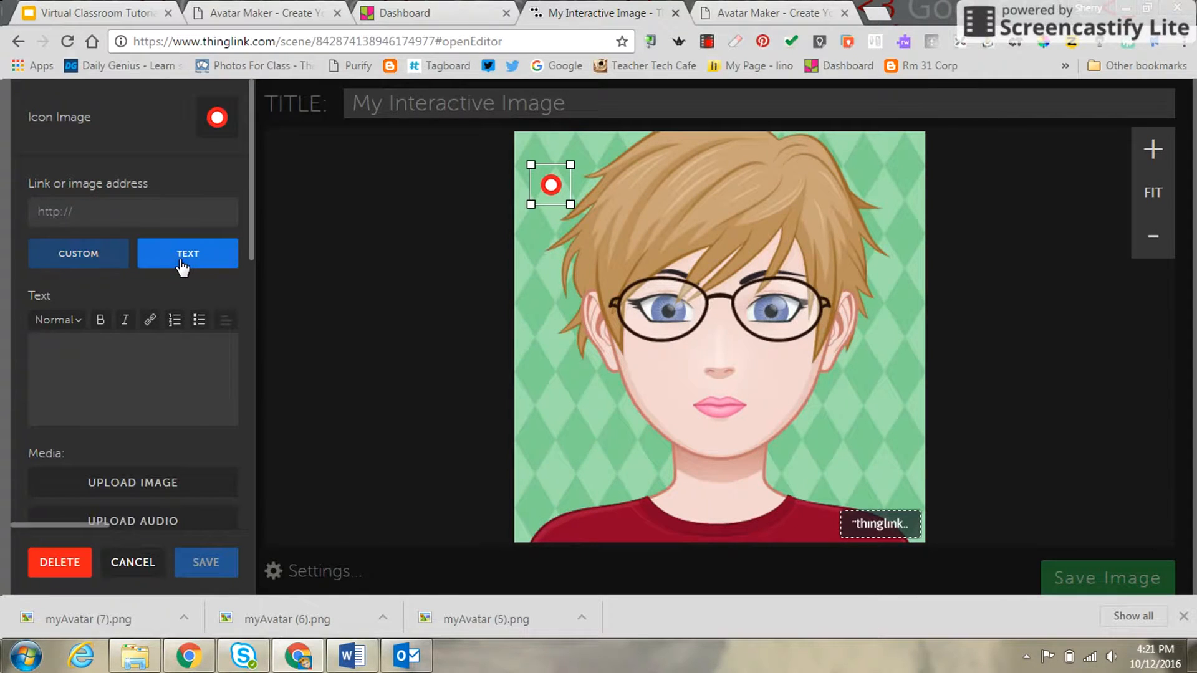
pyautogui.click(99, 347)
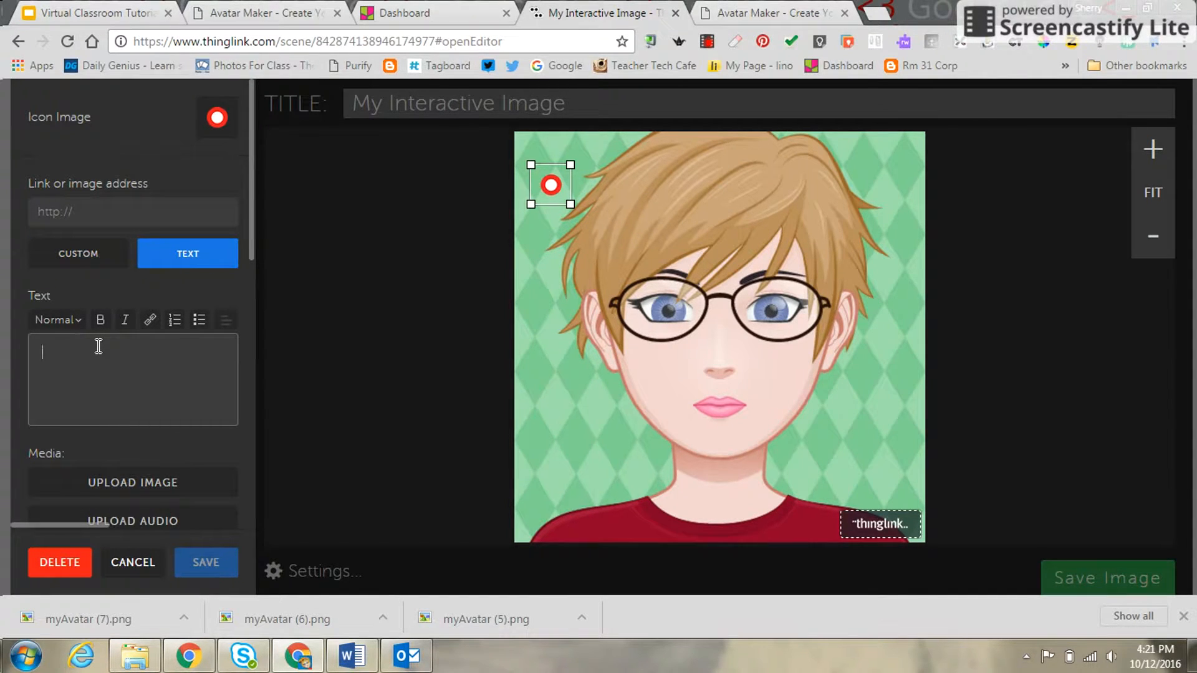
pyautogui.write('#')
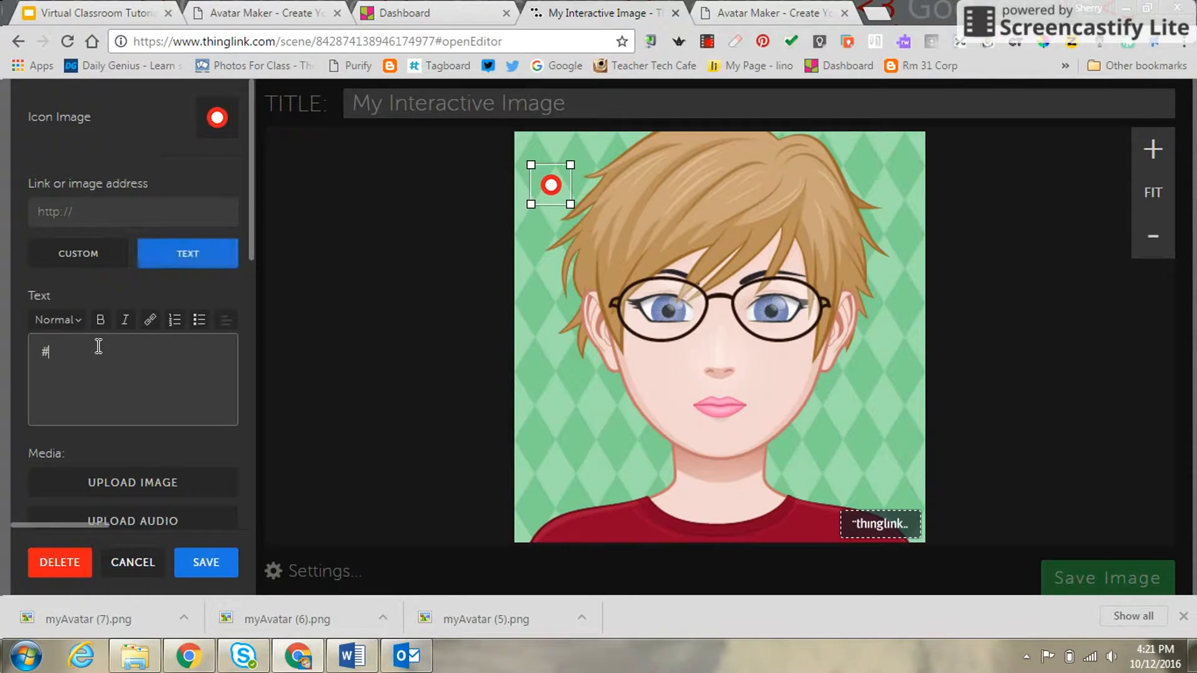
pyautogui.write('TechNerd')
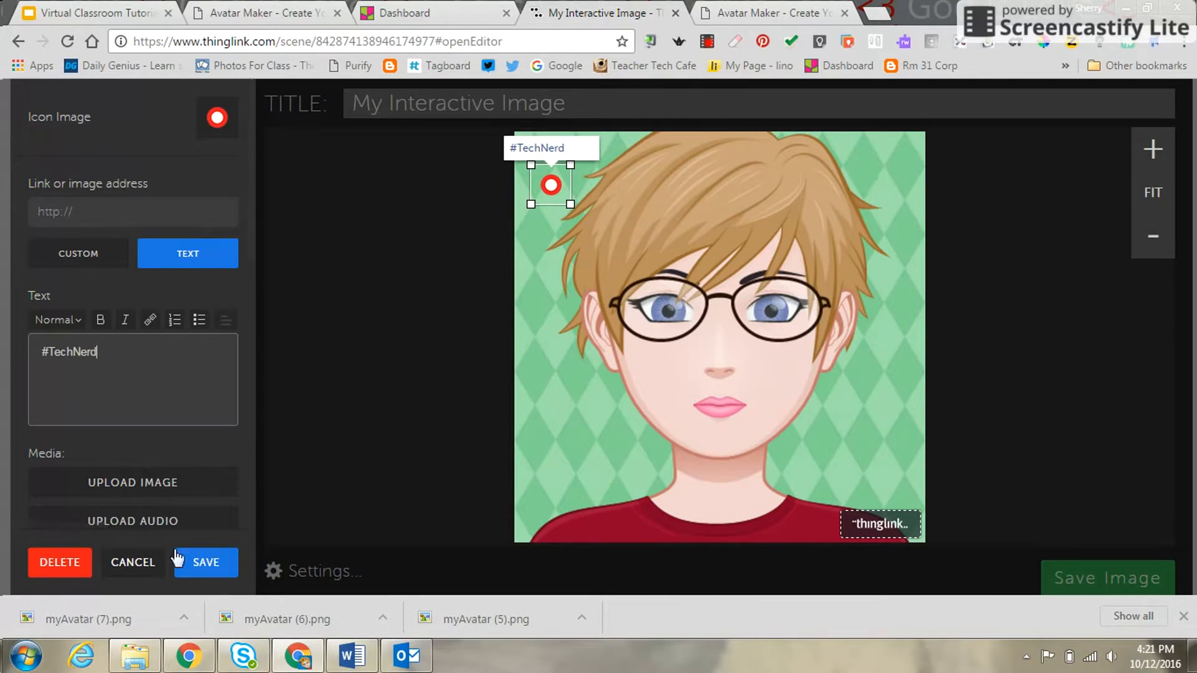
pyautogui.click(196, 565)
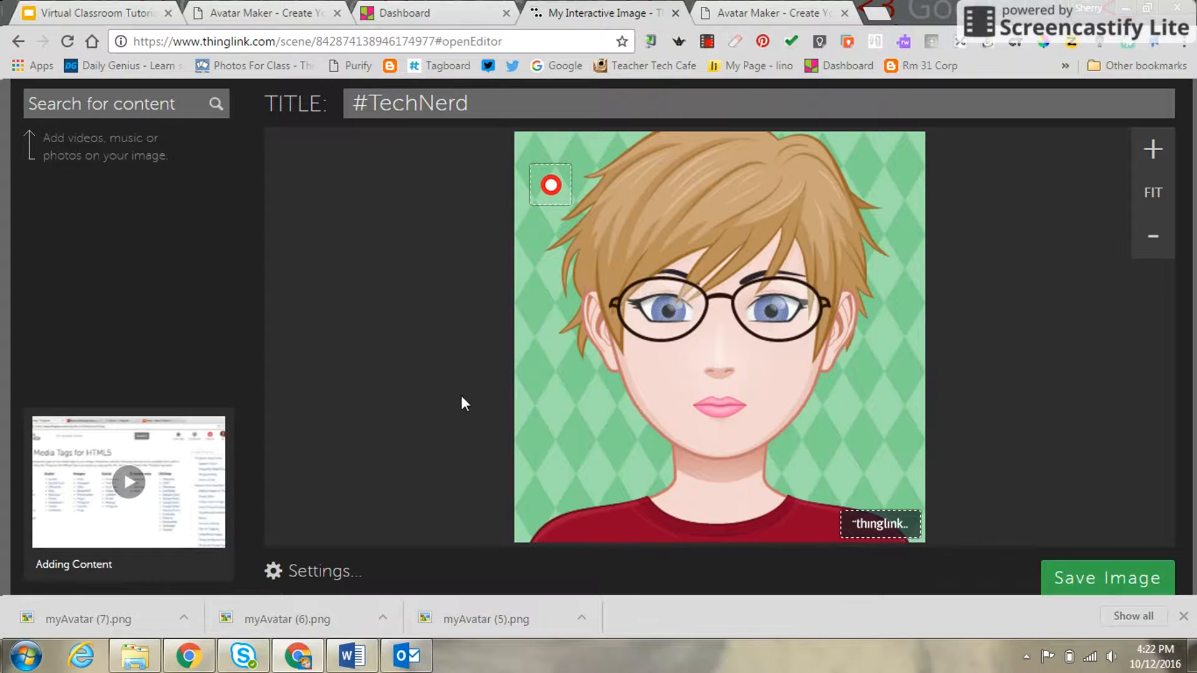
pyautogui.click(1067, 583)
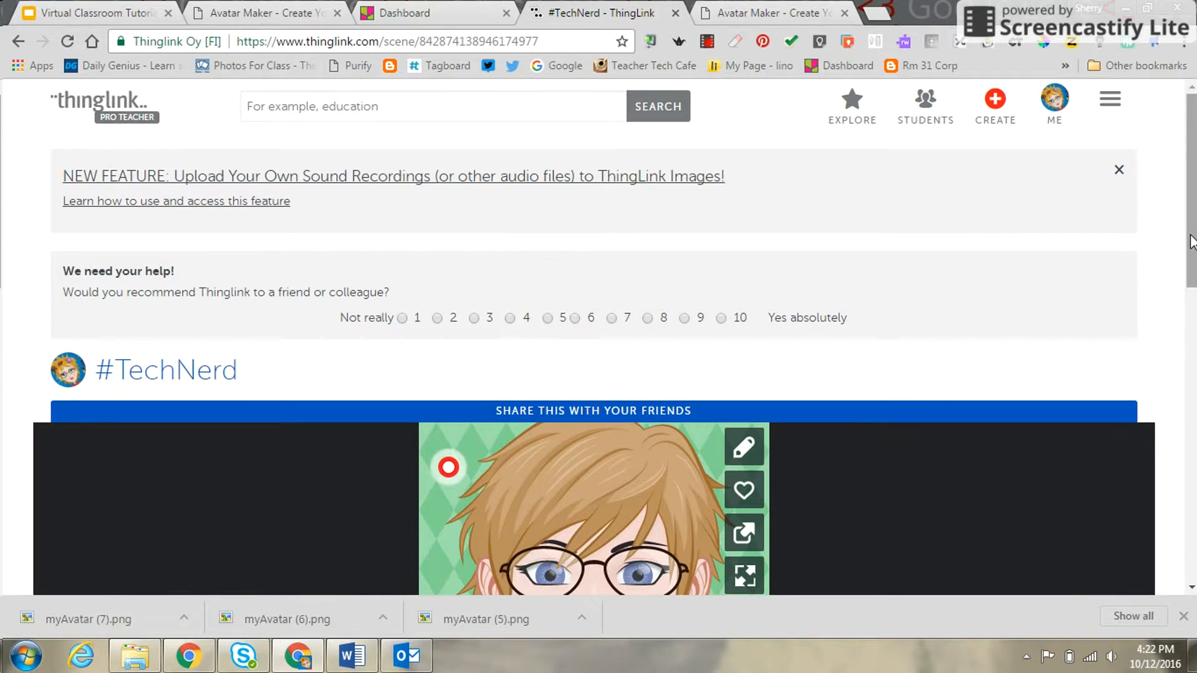
# Open the sharing options of the saved #TechNerd image and copy its link.
pyautogui.moveTo(1190, 241); pyautogui.dragTo(1186, 322)
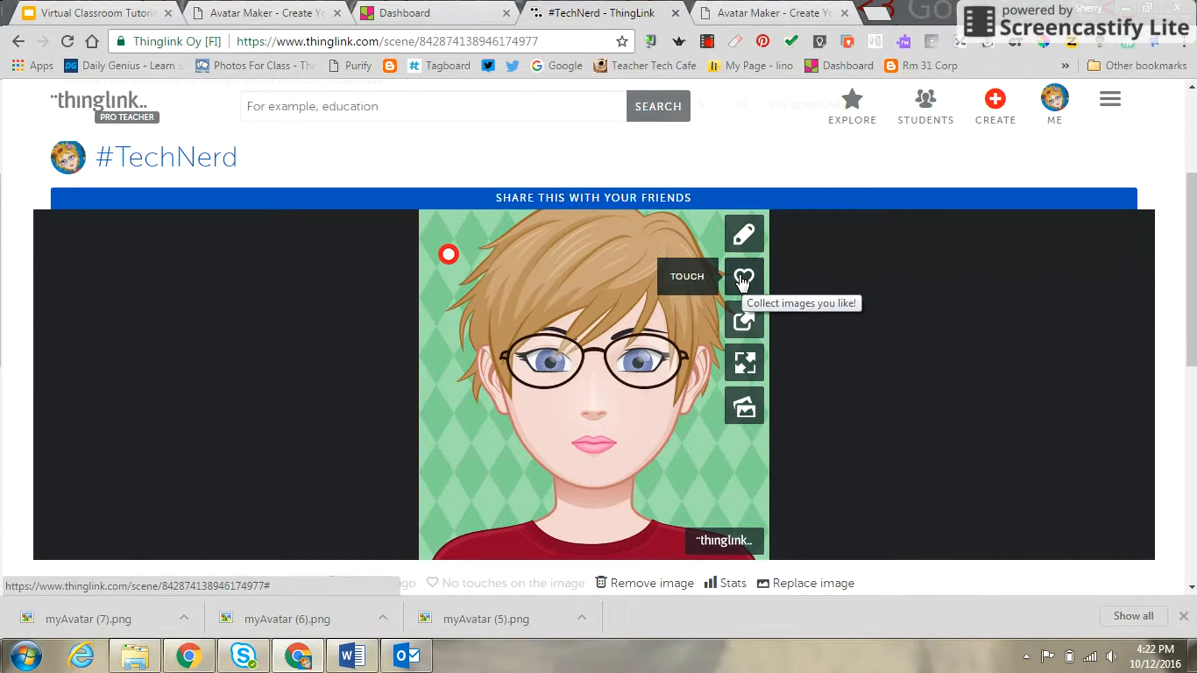
pyautogui.click(737, 324)
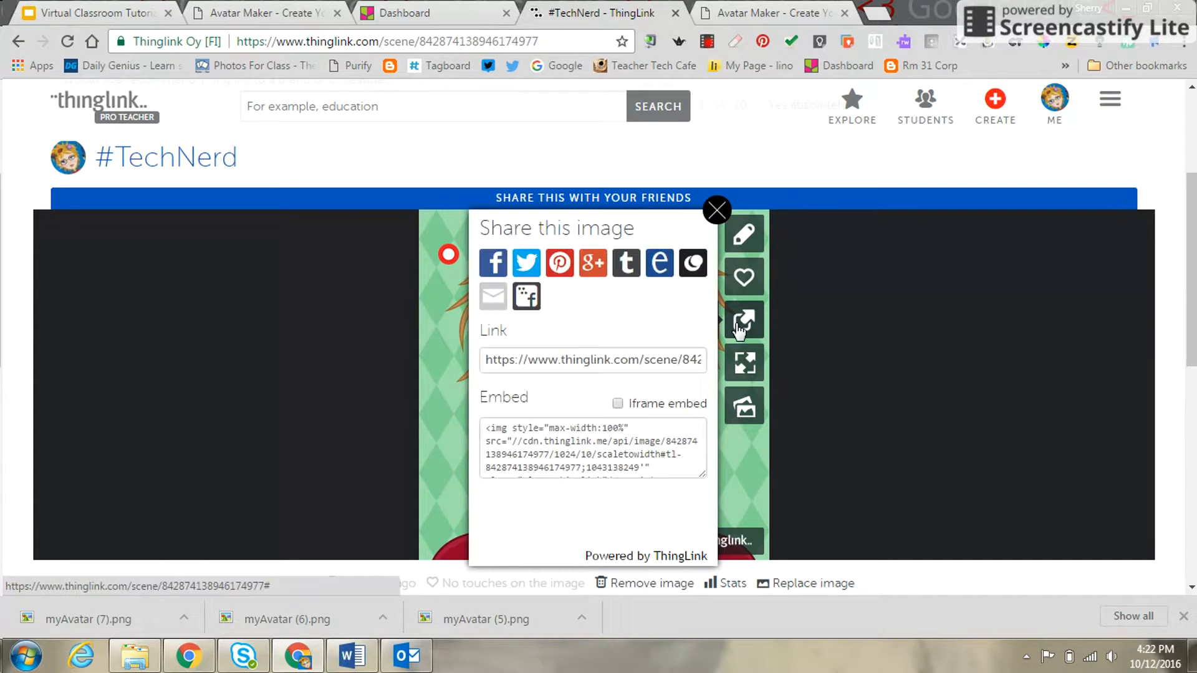
pyautogui.click(569, 368)
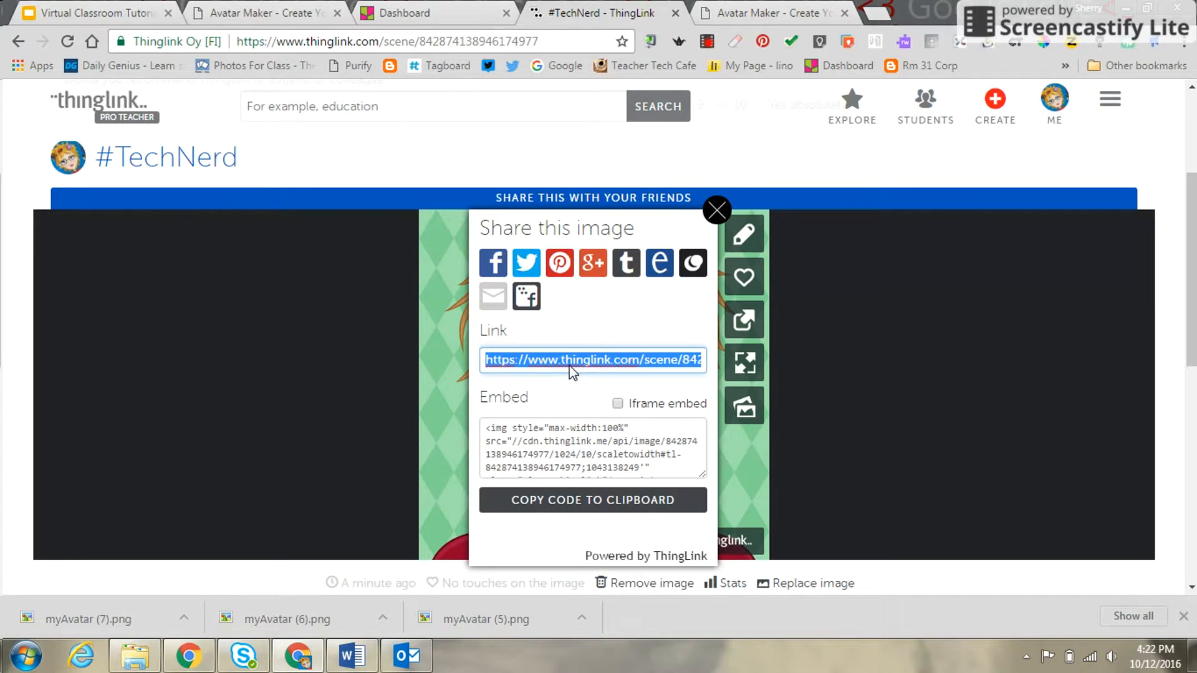
pyautogui.rightClick(572, 371)
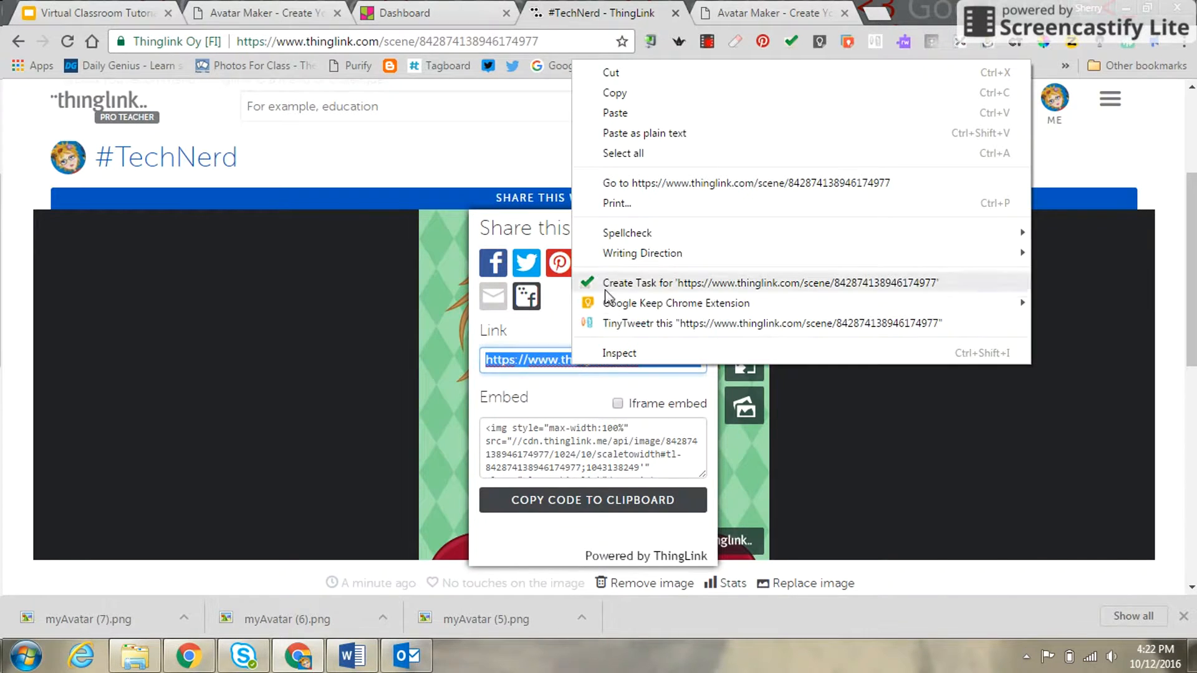
pyautogui.click(614, 93)
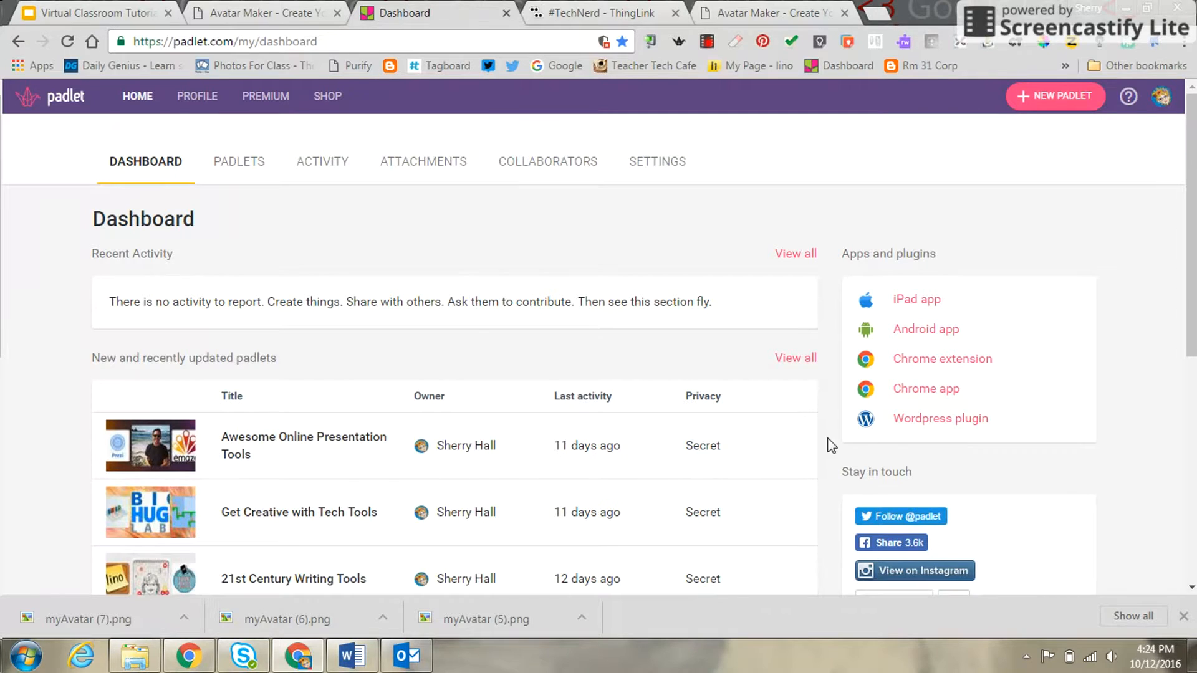
# Create a new padlet in Padlet and title it with the teacher's surname in possessive form followed by "Virtual Classroom".
pyautogui.click(1042, 95)
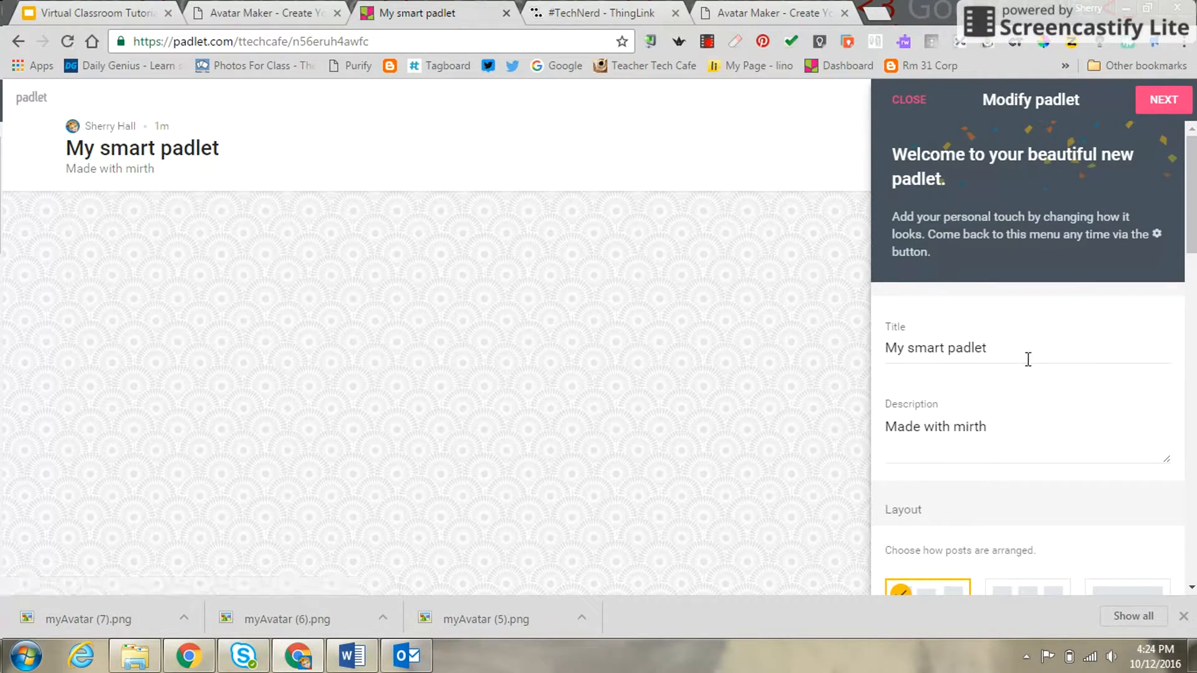
pyautogui.click(1005, 347)
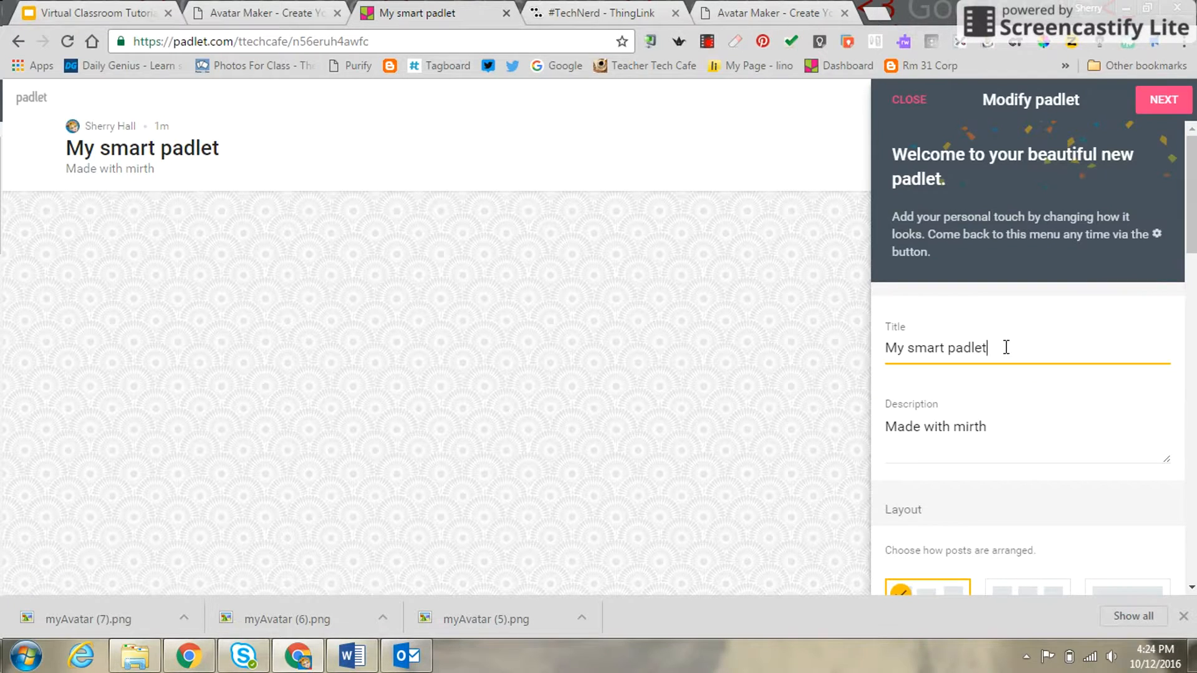
pyautogui.press('BackSpace')
pyautogui.press('BackSpace')
pyautogui.press('BackSpace')
pyautogui.press('BackSpace')
pyautogui.press('BackSpace')
pyautogui.press('BackSpace')
pyautogui.press('BackSpace')
pyautogui.press('BackSpace')
pyautogui.press('BackSpace')
pyautogui.press('BackSpace')
pyautogui.press('BackSpace')
pyautogui.press('BackSpace')
pyautogui.press('BackSpace')
pyautogui.press('BackSpace')
pyautogui.press('BackSpace')
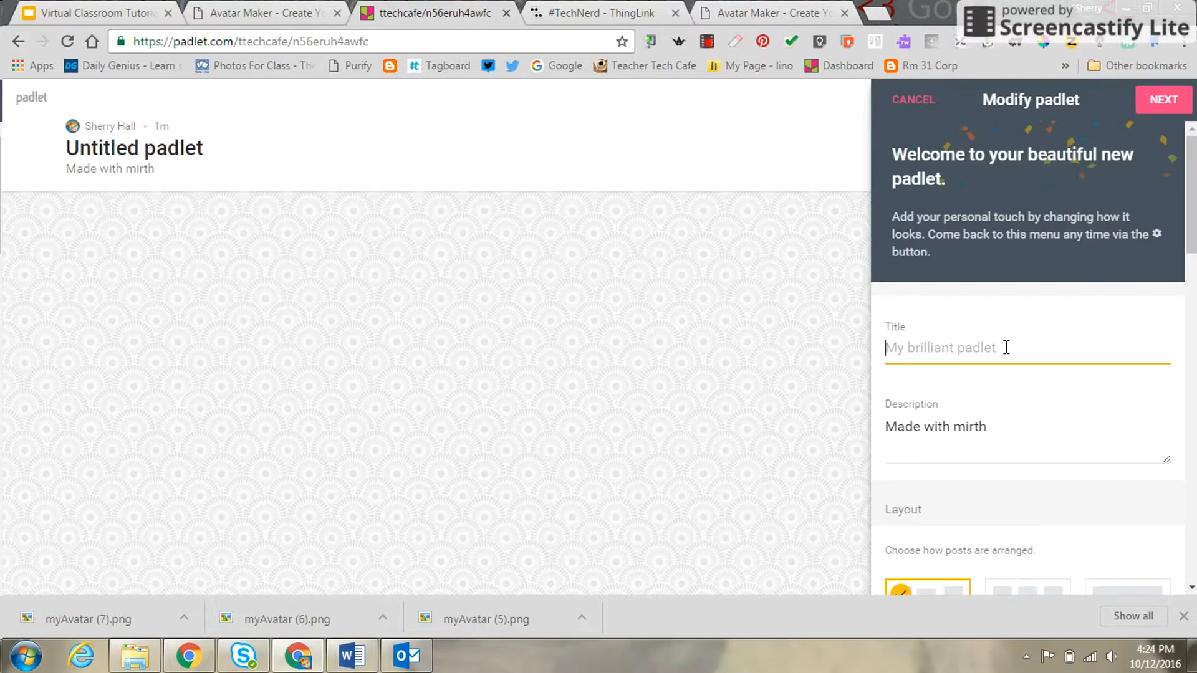
pyautogui.write("Hall's")
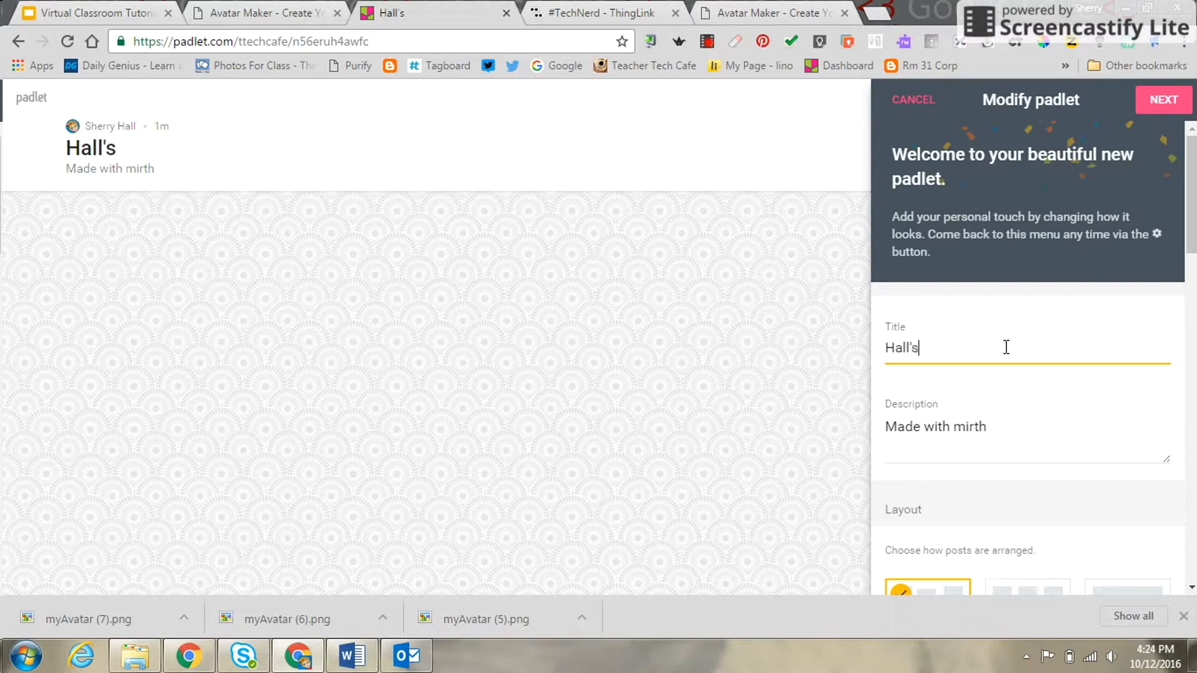
pyautogui.write(' Virtual C')
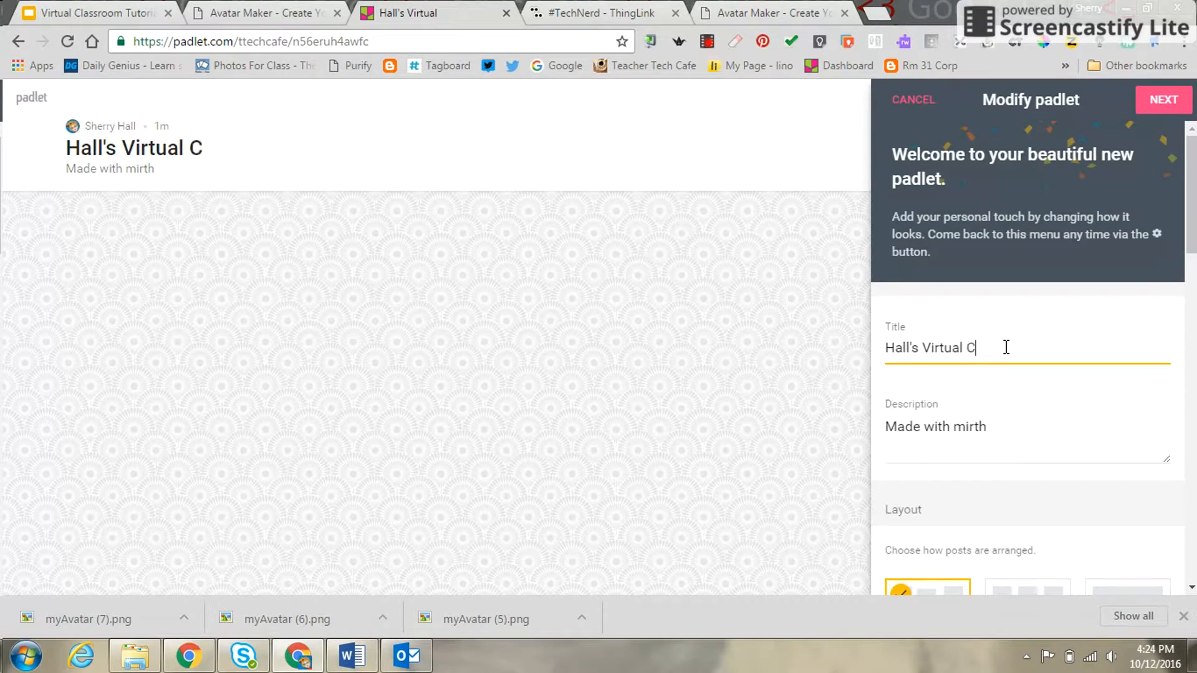
pyautogui.write('lassroom')
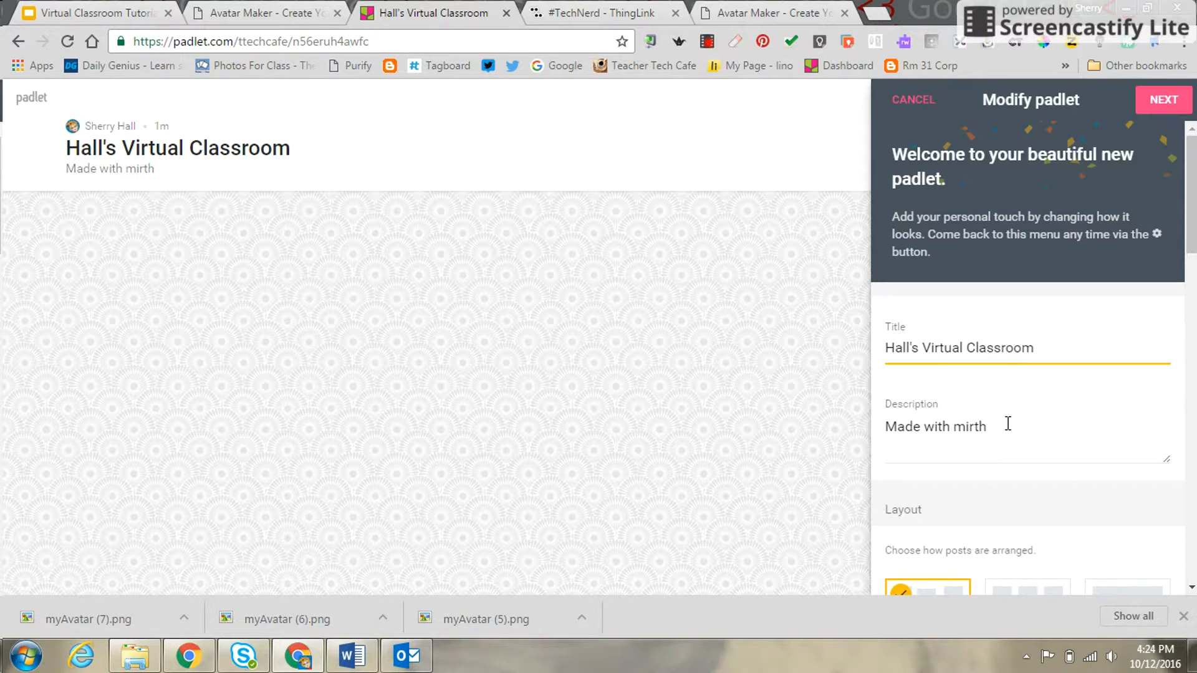
# Replace the padlet's description with "Pure Awesomeness!".
pyautogui.click(1007, 435)
pyautogui.press('BackSpace')
pyautogui.press('BackSpace')
pyautogui.press('BackSpace')
pyautogui.press('BackSpace')
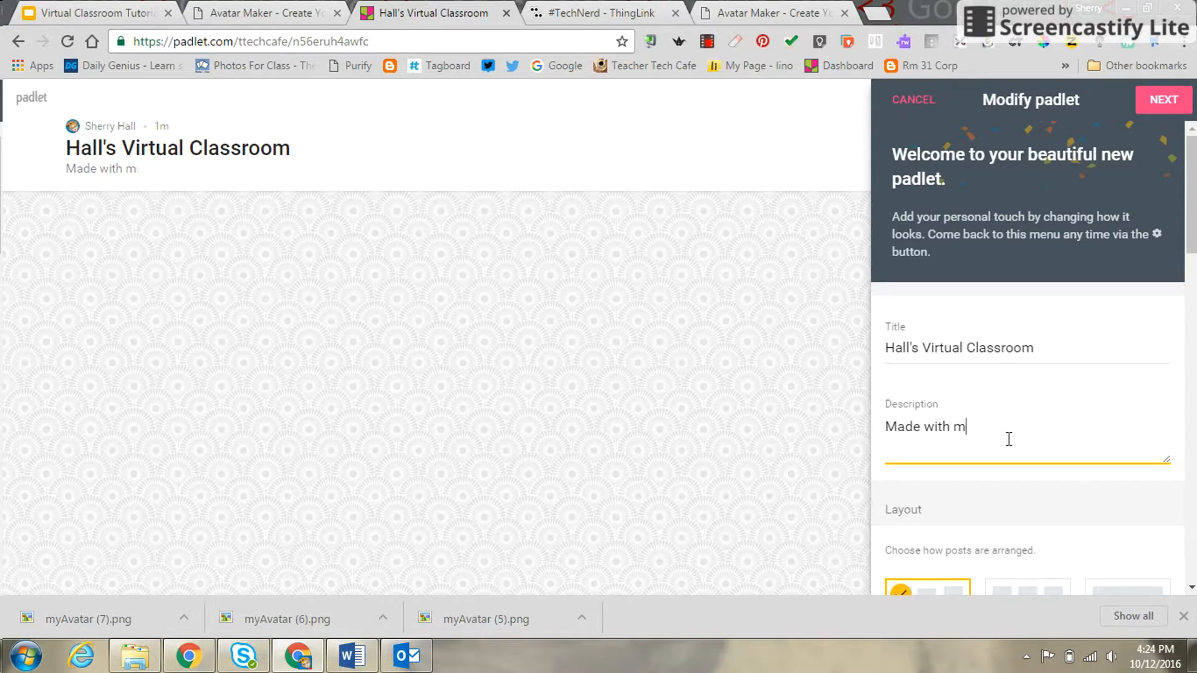
pyautogui.press('BackSpace')
pyautogui.press('BackSpace')
pyautogui.press('BackSpace')
pyautogui.press('BackSpace')
pyautogui.press('BackSpace')
pyautogui.press('BackSpace')
pyautogui.press('BackSpace')
pyautogui.press('BackSpace')
pyautogui.press('BackSpace')
pyautogui.press('BackSpace')
pyautogui.press('BackSpace')
pyautogui.write('Pure ')
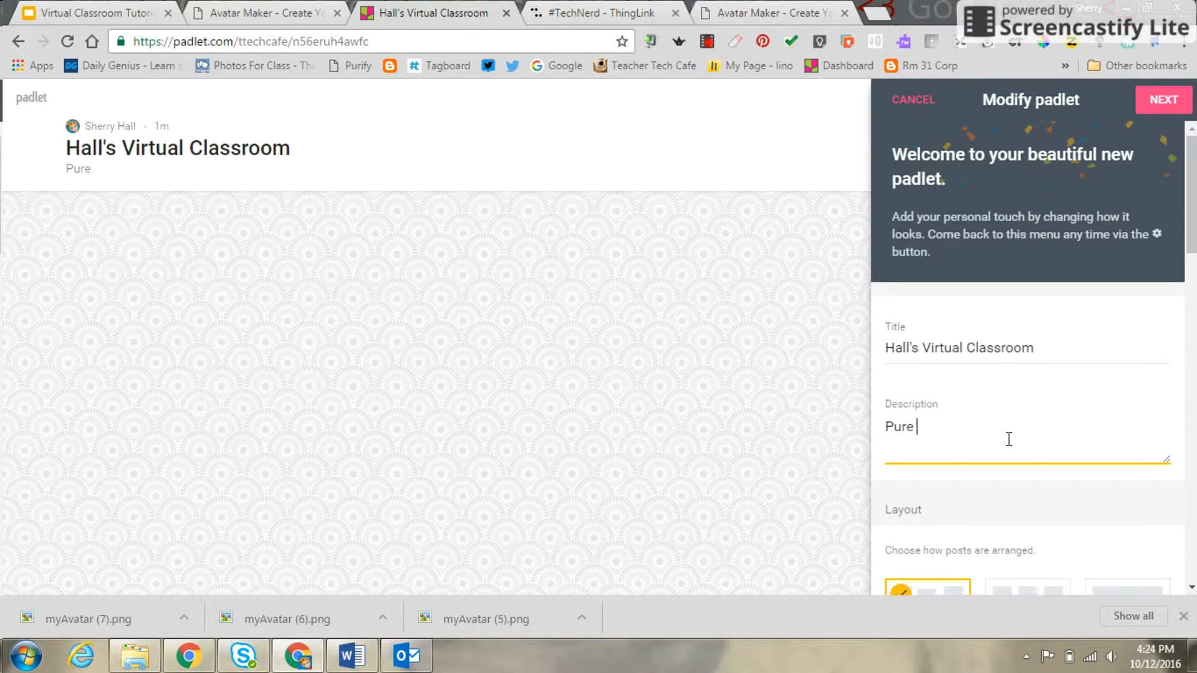
pyautogui.write('Awesome')
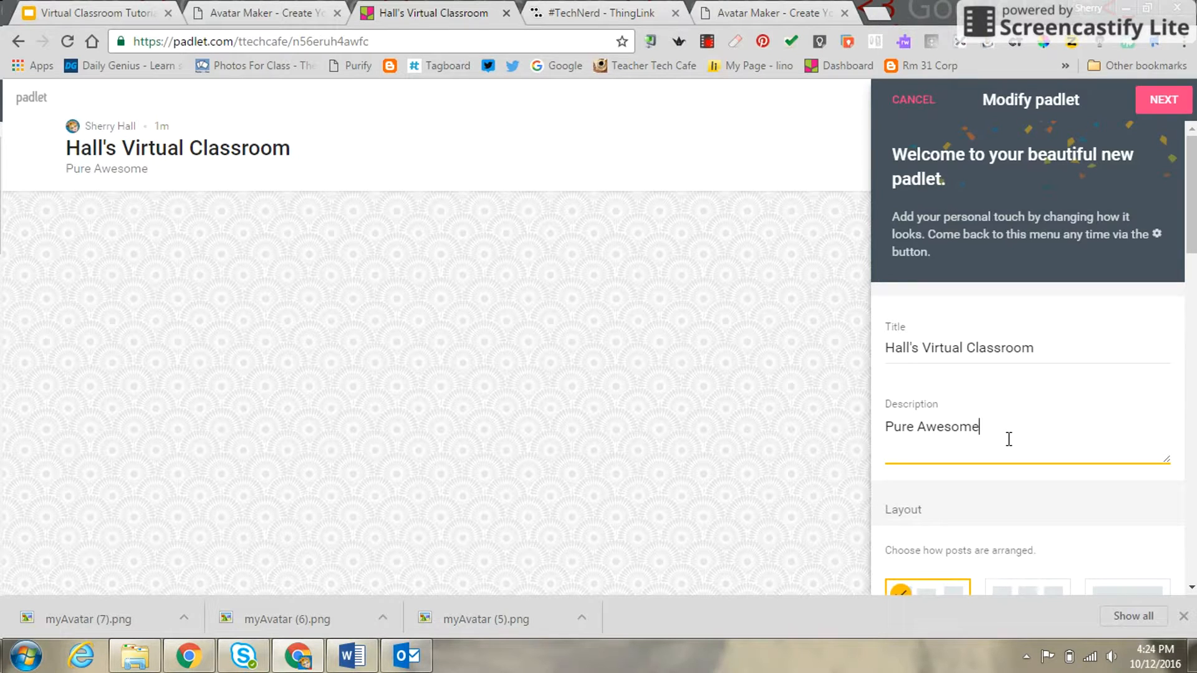
pyautogui.write('ness!')
# Set the padlet's post layout to Grid.
pyautogui.moveTo(1189, 244); pyautogui.dragTo(1188, 304)
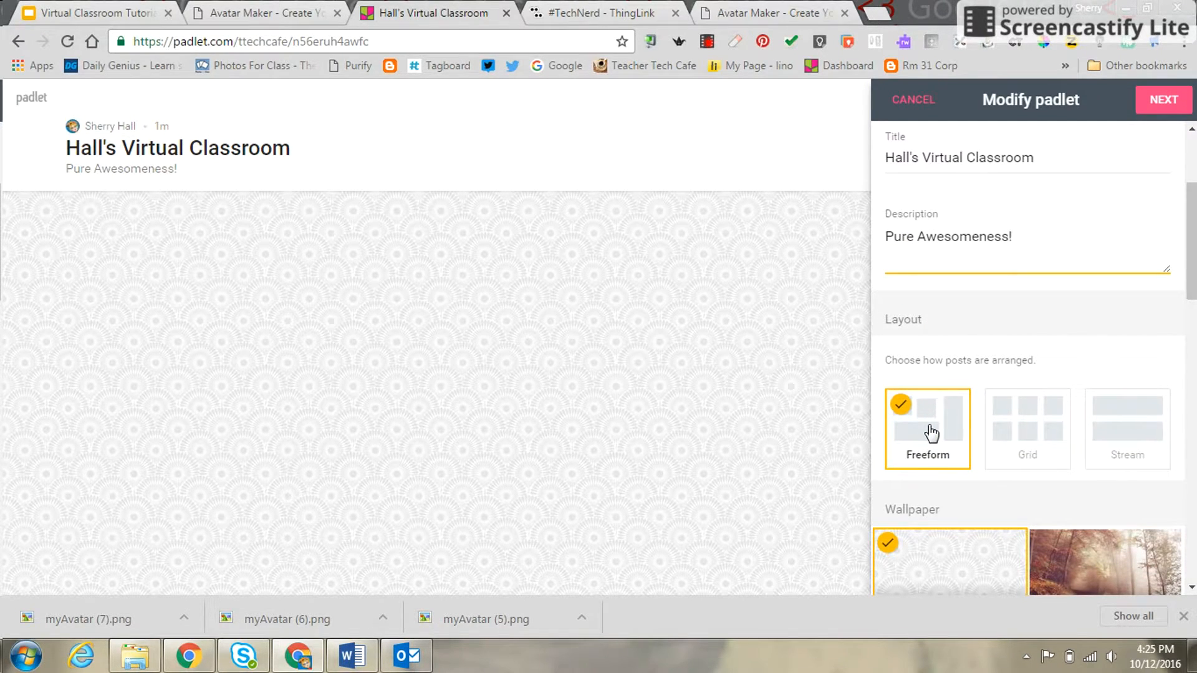
pyautogui.click(1027, 426)
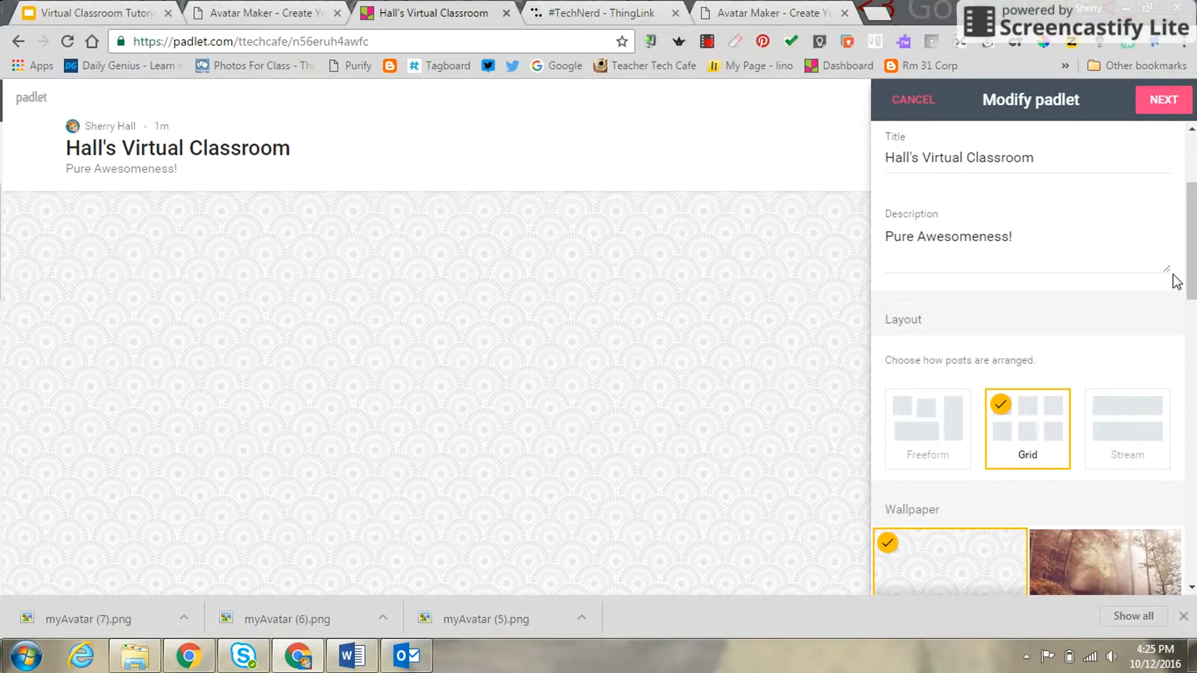
# Try the Confetti wallpaper from the full wallpaper gallery, and set the padlet's wallpaper to Geode.
pyautogui.moveTo(1187, 281); pyautogui.dragTo(1186, 351)
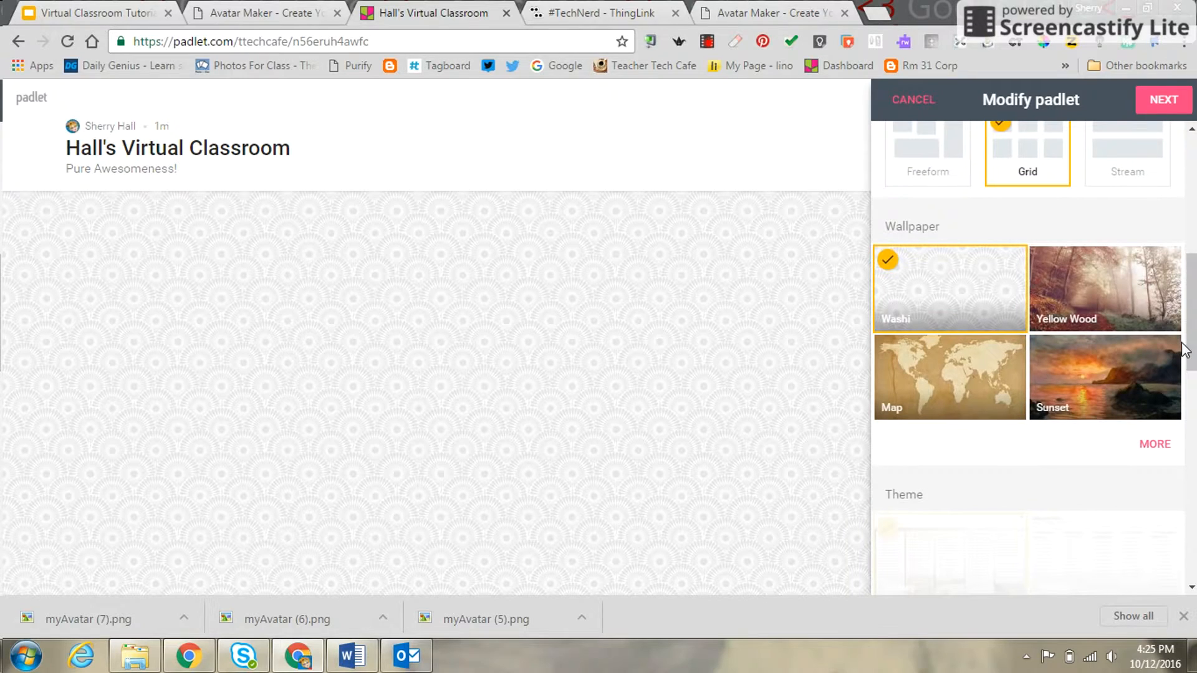
pyautogui.click(1147, 446)
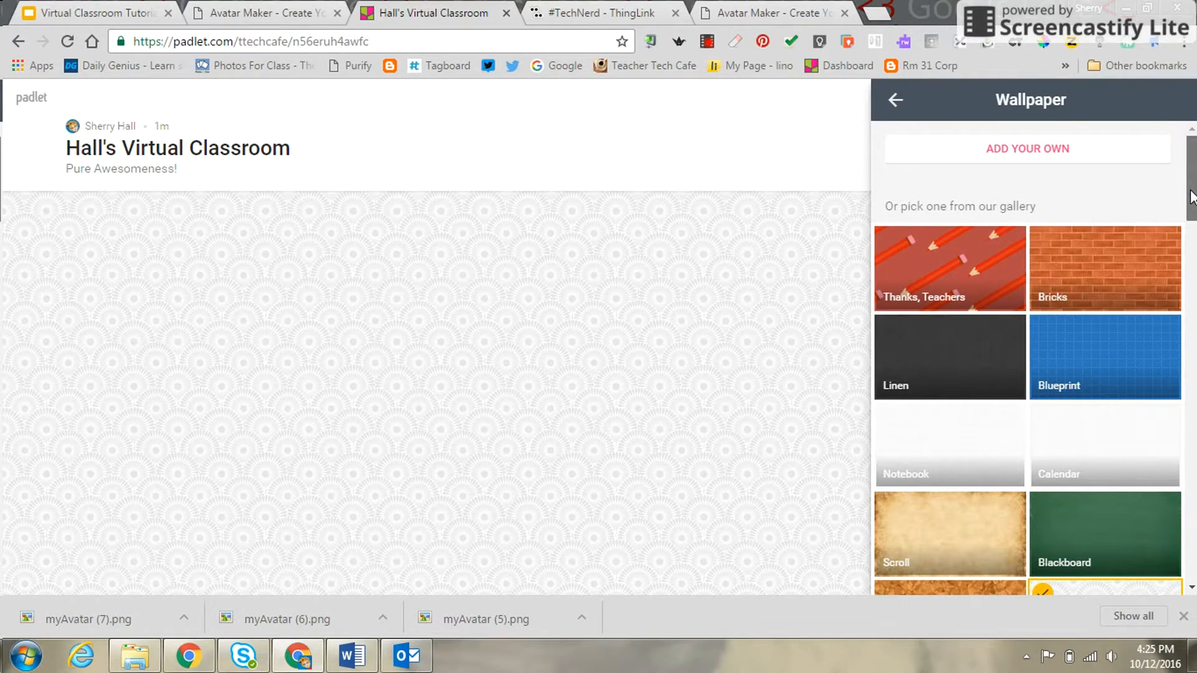
pyautogui.moveTo(1190, 199); pyautogui.dragTo(1180, 301)
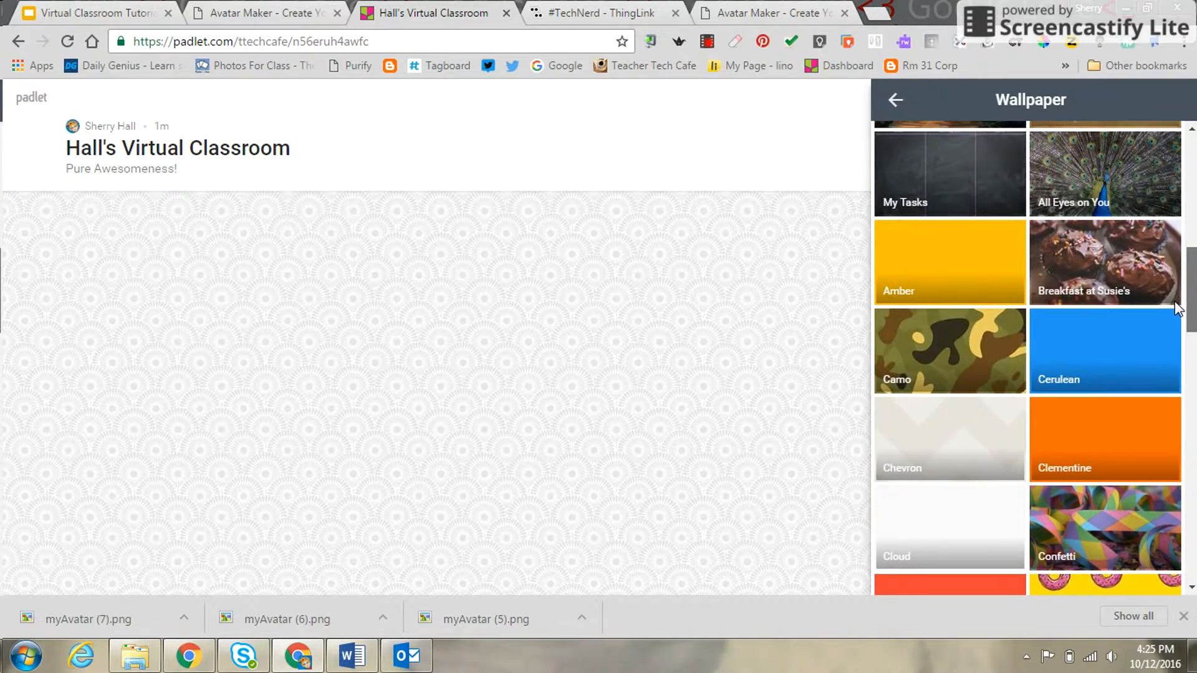
pyautogui.scroll(-3, 1172, 311)
pyautogui.scroll(-1, 1166, 343)
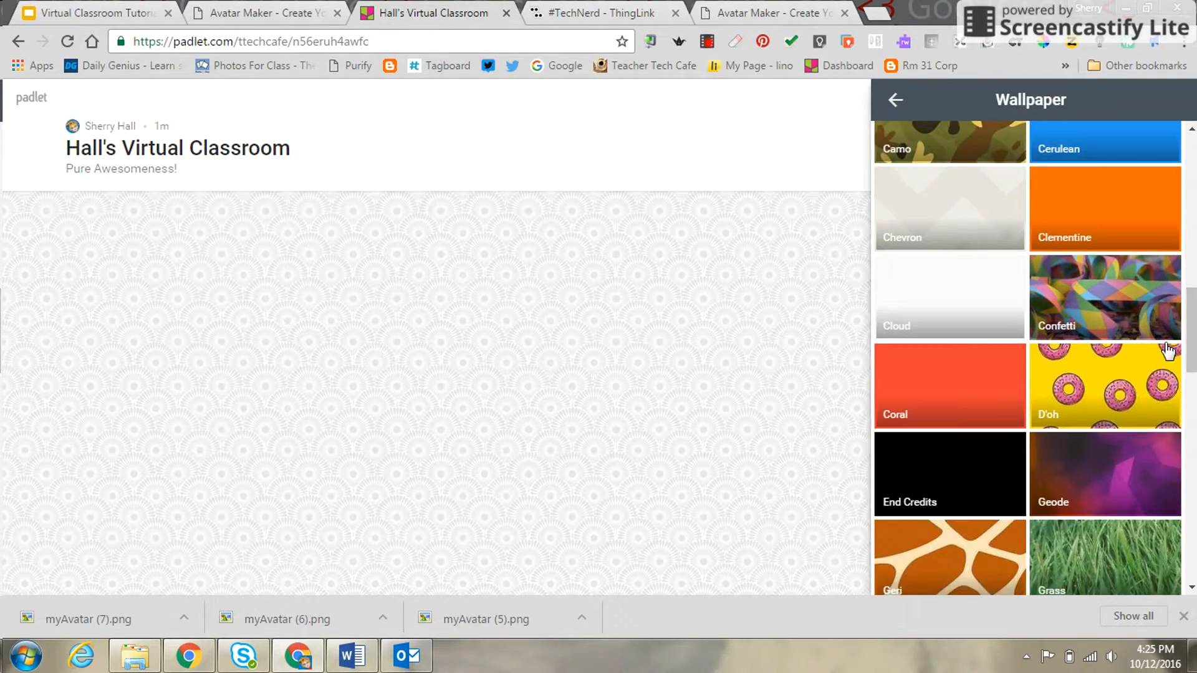
pyautogui.click(1120, 312)
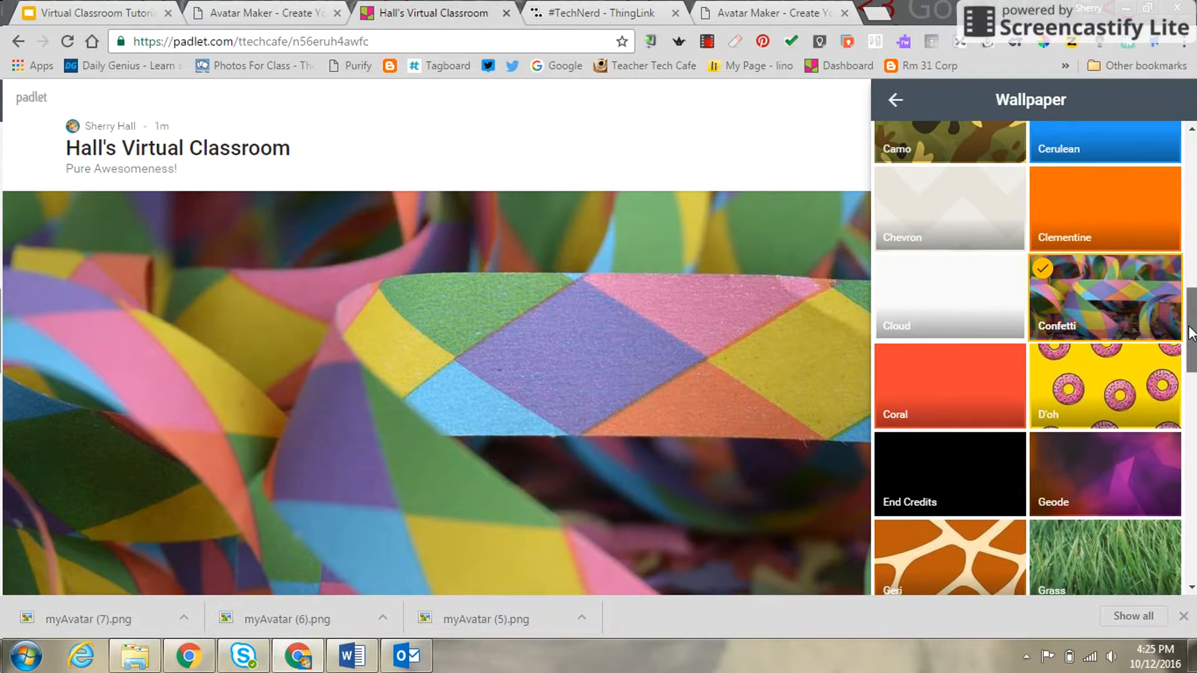
pyautogui.moveTo(1188, 321); pyautogui.dragTo(1188, 364)
pyautogui.click(1142, 234)
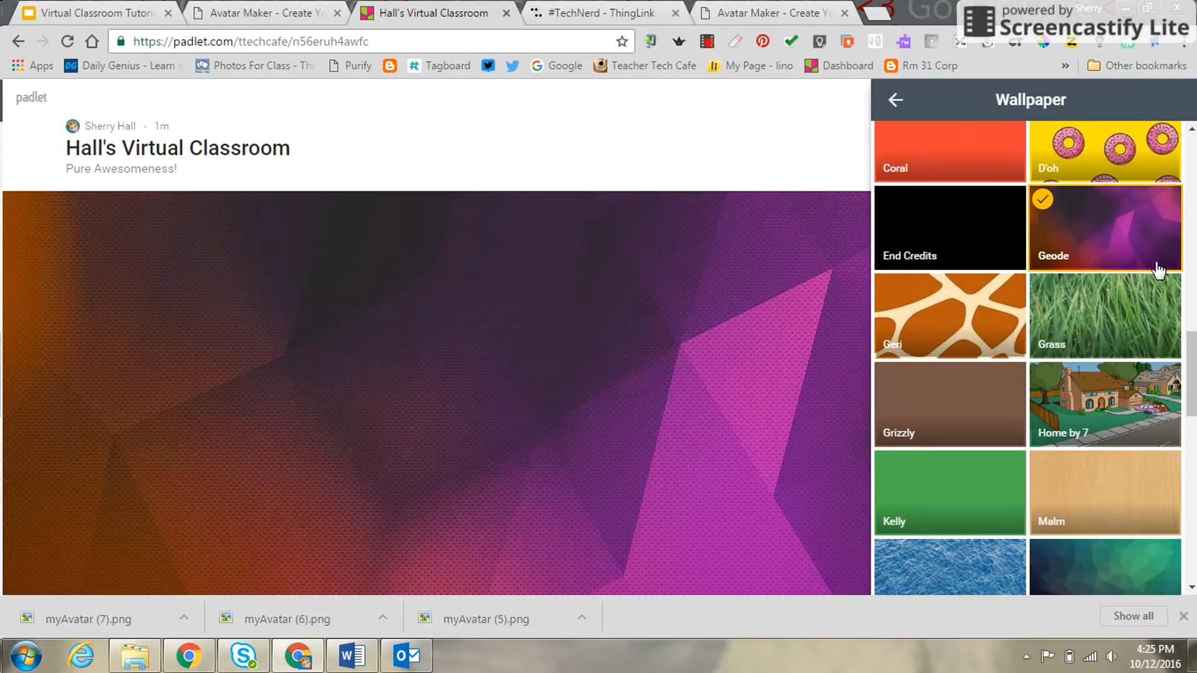
pyautogui.moveTo(1191, 385); pyautogui.dragTo(1188, 262)
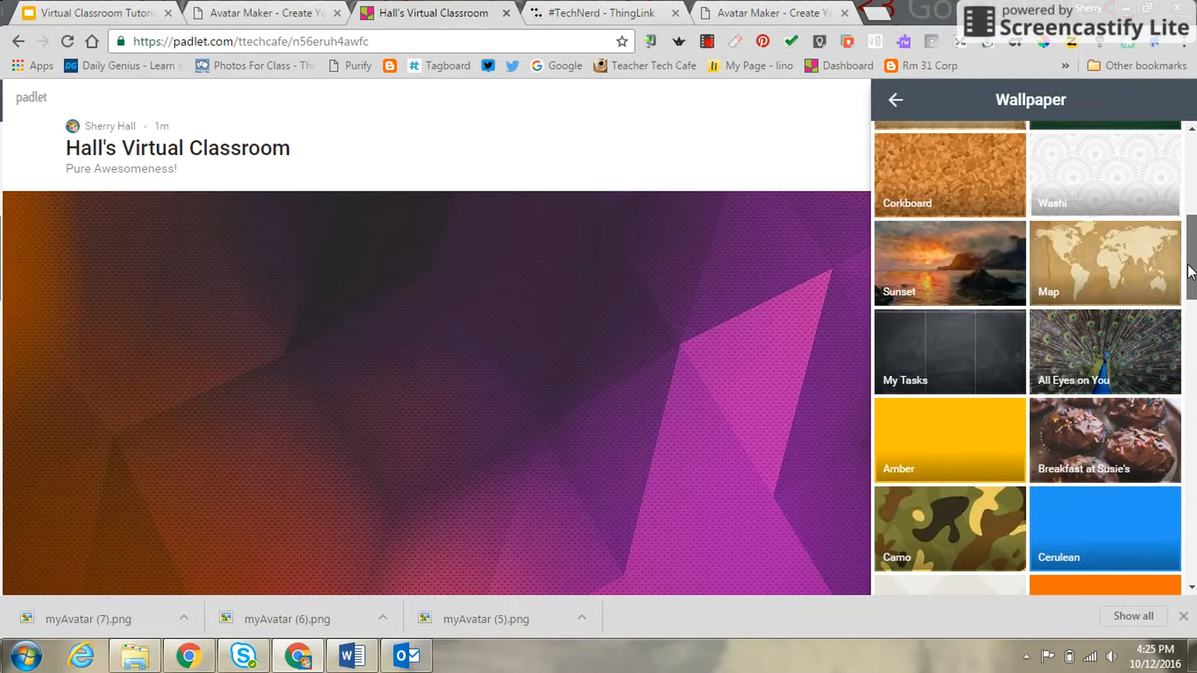
pyautogui.click(892, 101)
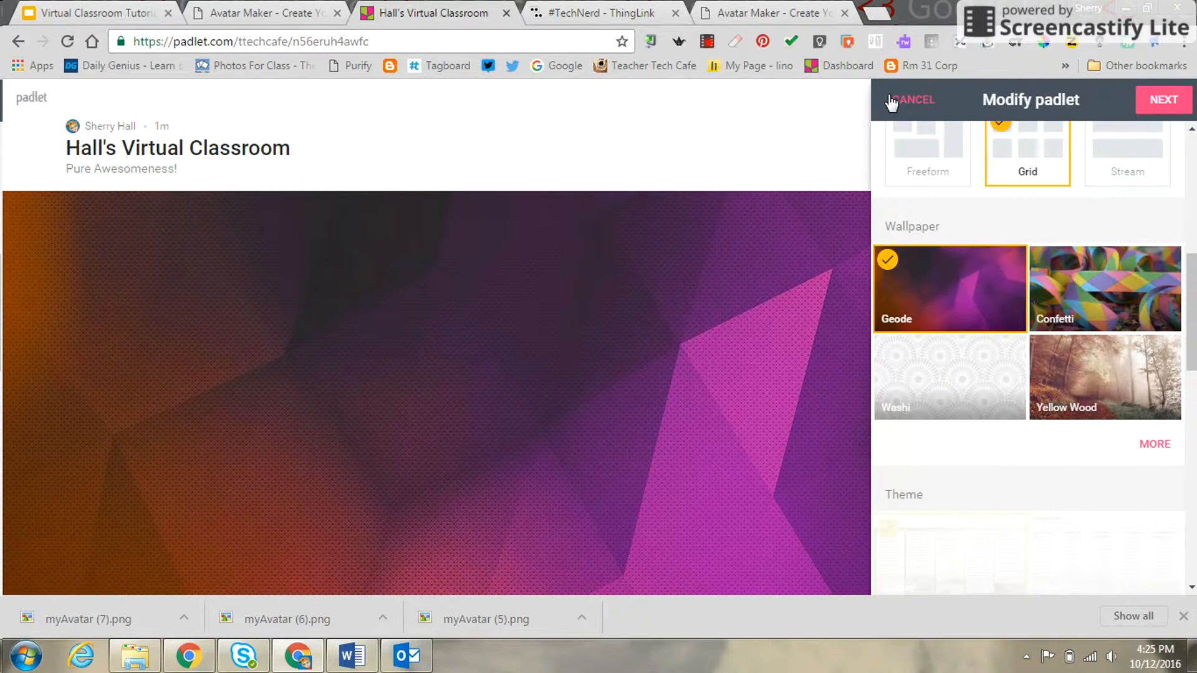
# Try the Christmas tree icon, and set the padlet's icon to the archery target from the full icon gallery.
pyautogui.moveTo(1191, 298); pyautogui.dragTo(1192, 438)
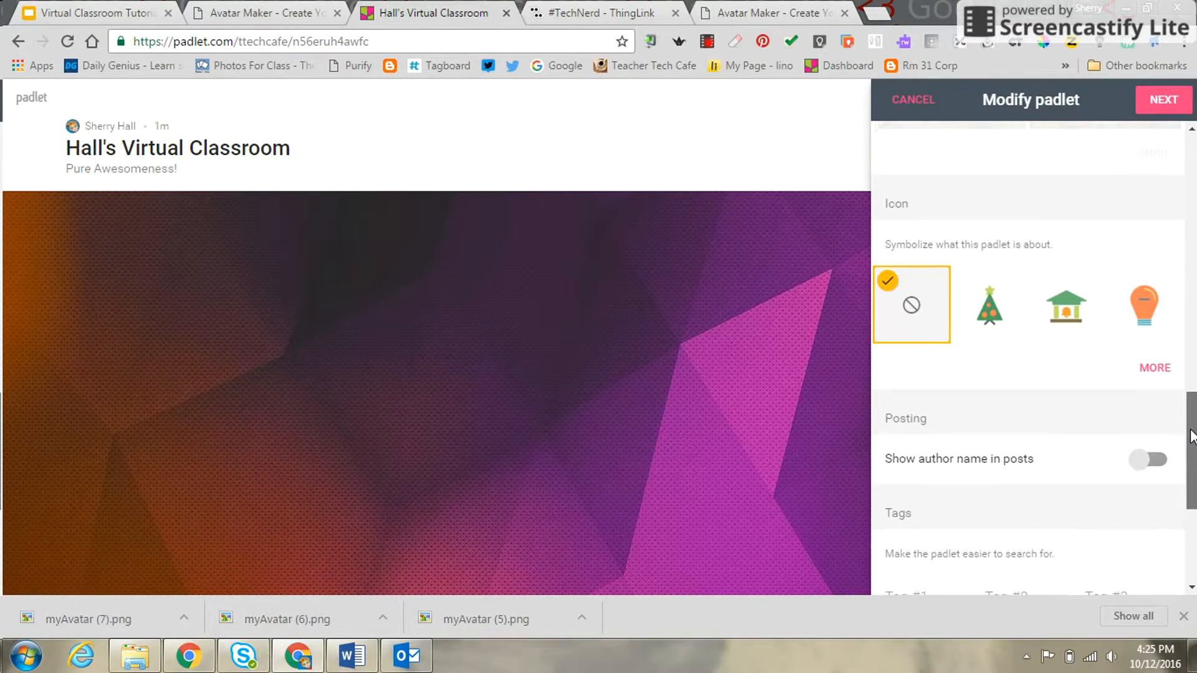
pyautogui.click(985, 316)
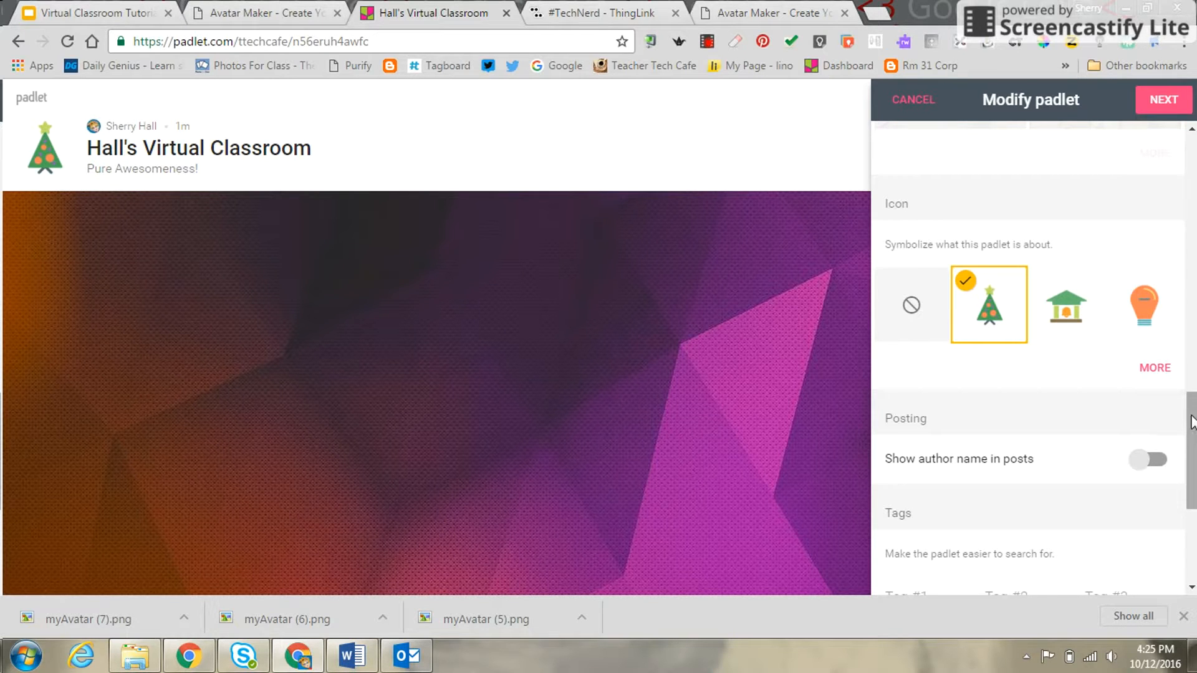
pyautogui.click(1153, 369)
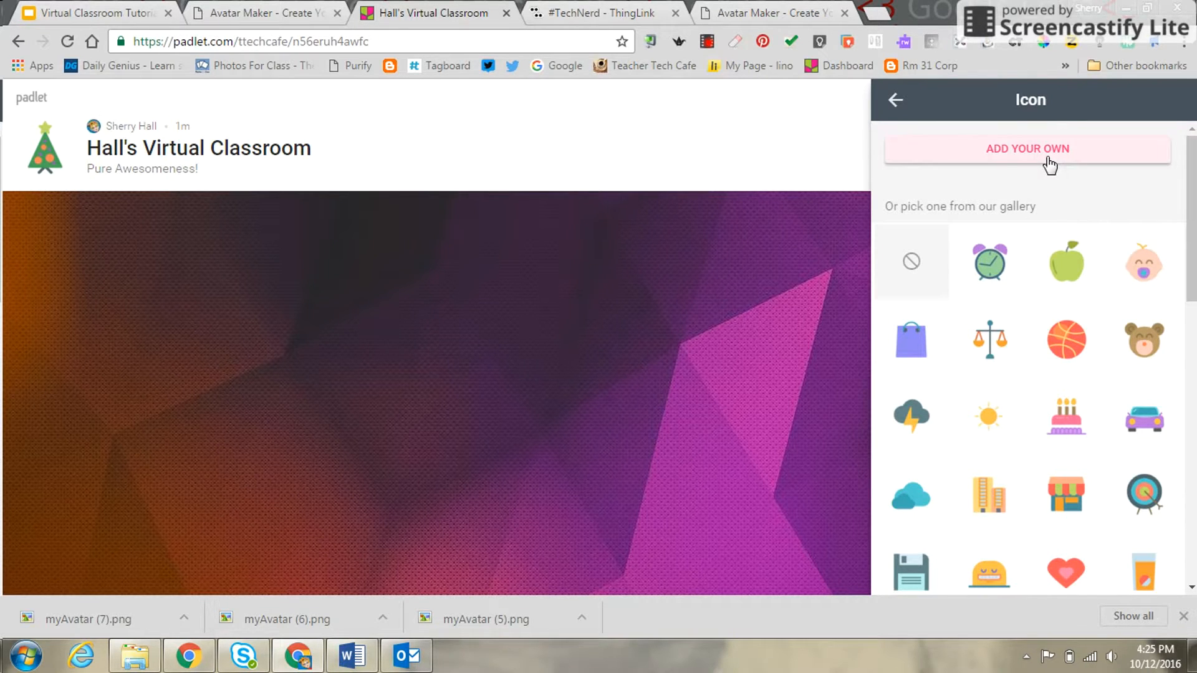
pyautogui.click(1143, 501)
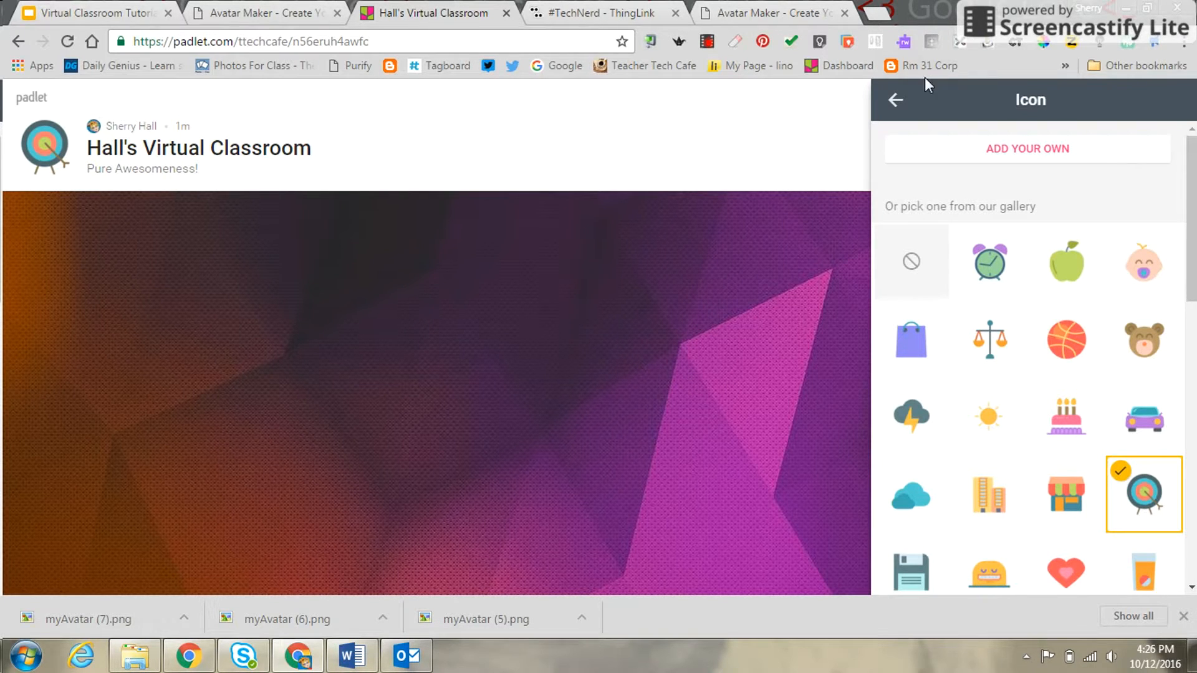
pyautogui.click(895, 99)
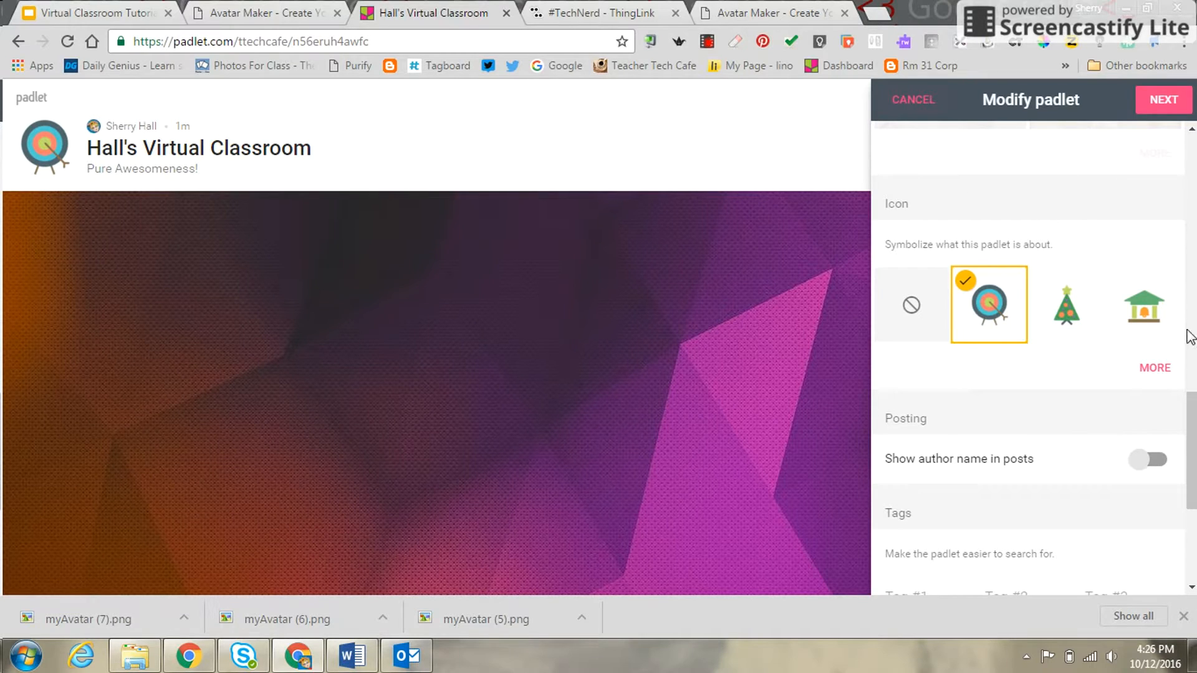
# Review the padlet's posting, tag and address settings and continue to the People & Privacy settings.
pyautogui.moveTo(1191, 439); pyautogui.dragTo(1190, 502)
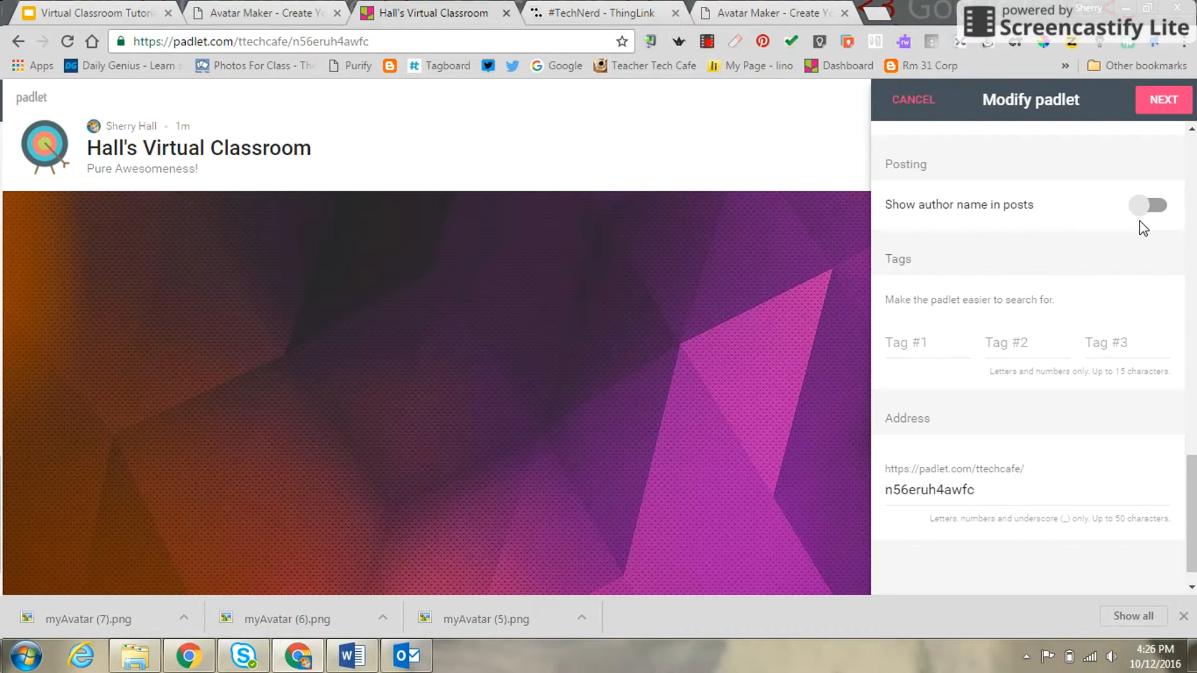
pyautogui.moveTo(1190, 490); pyautogui.dragTo(1172, 157)
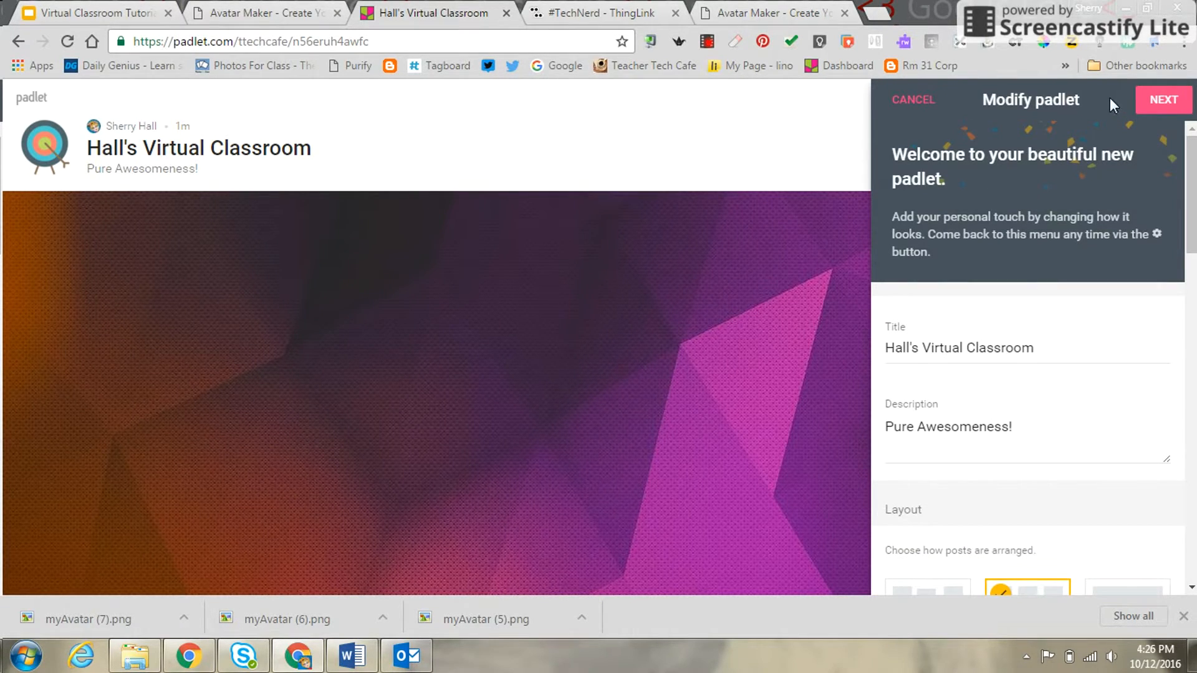
pyautogui.click(1157, 111)
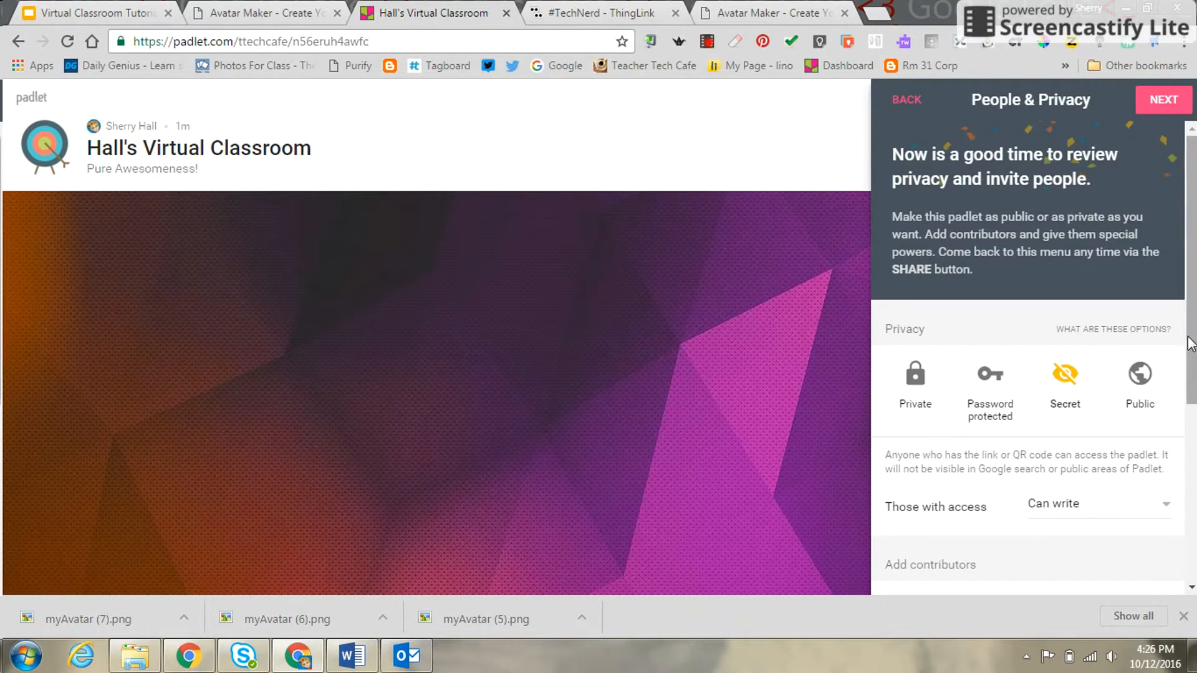
# Review the permission levels available for those with access to the padlet.
pyautogui.moveTo(1190, 346); pyautogui.dragTo(1191, 444)
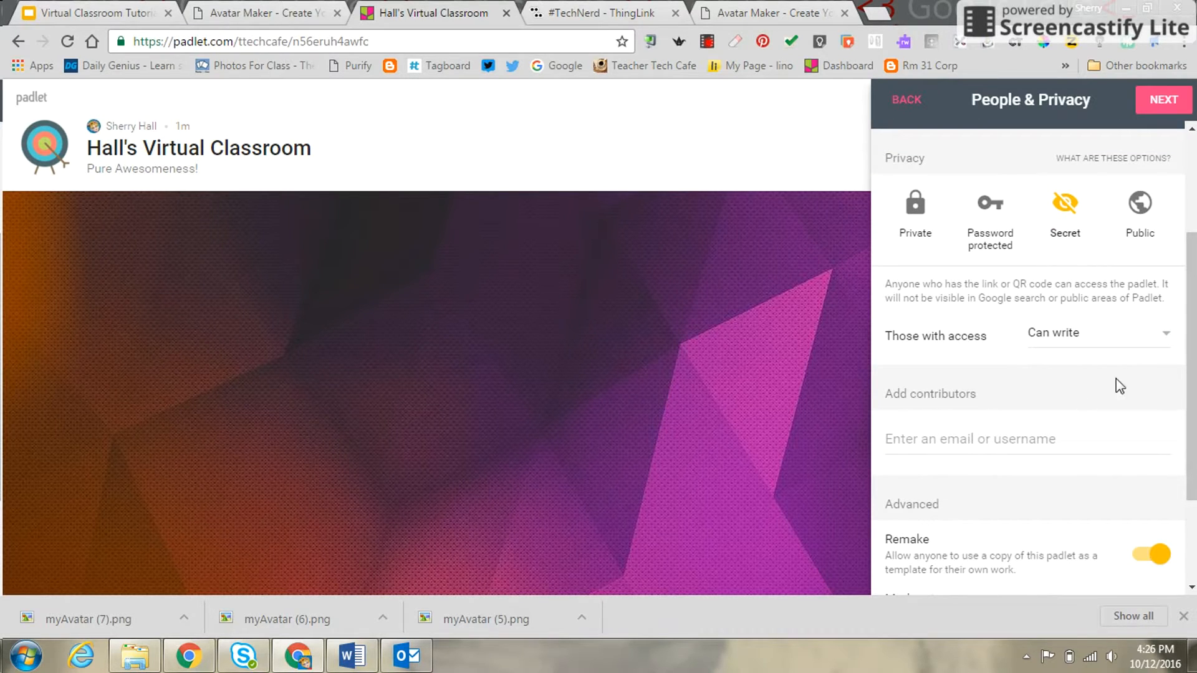
pyautogui.click(1162, 341)
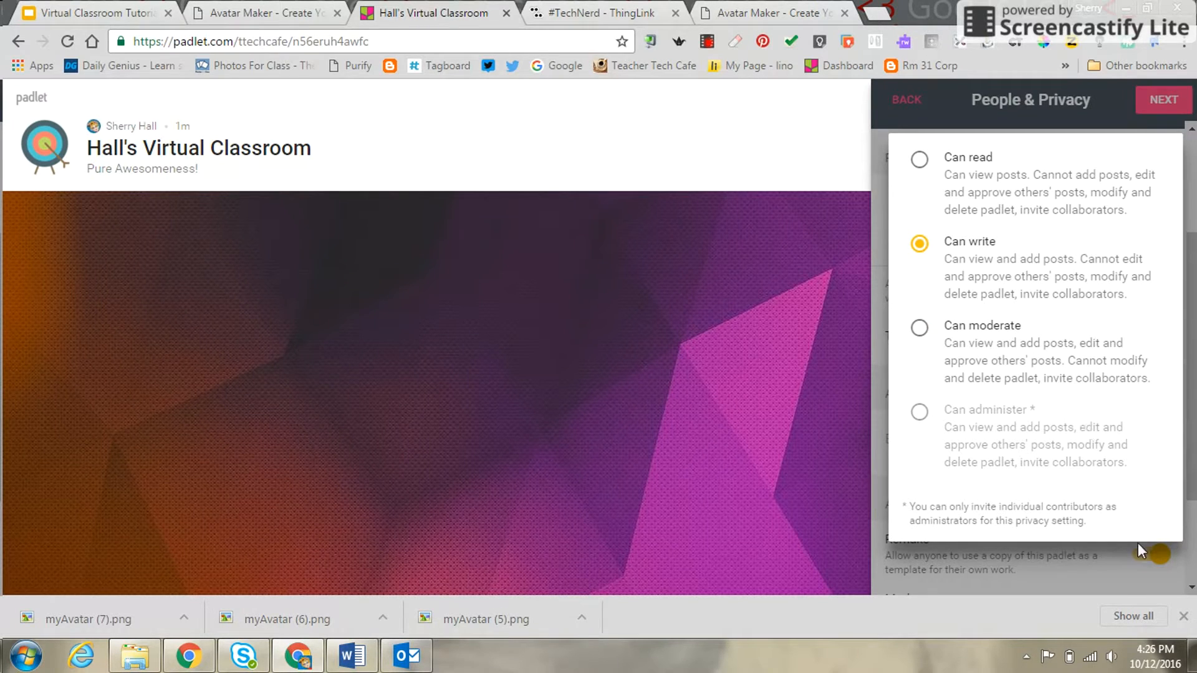
pyautogui.click(1119, 590)
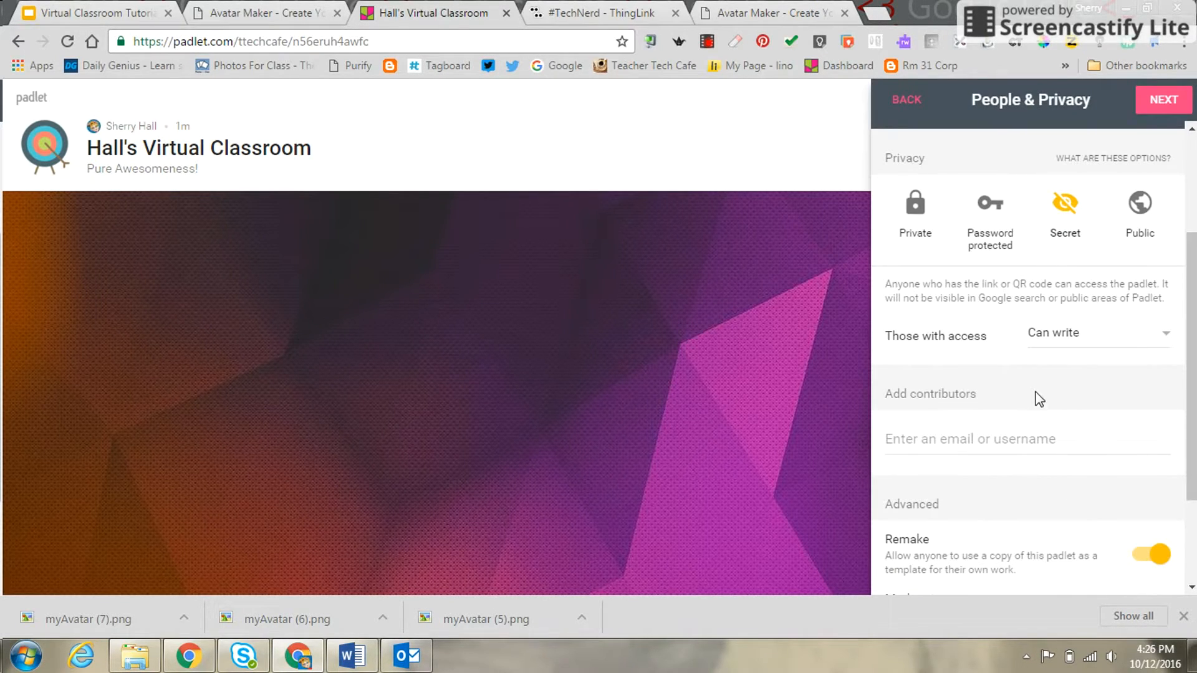
# Turn off the Remake option in the advanced privacy settings and finish the padlet setup to start posting.
pyautogui.scroll(-2, 1184, 374)
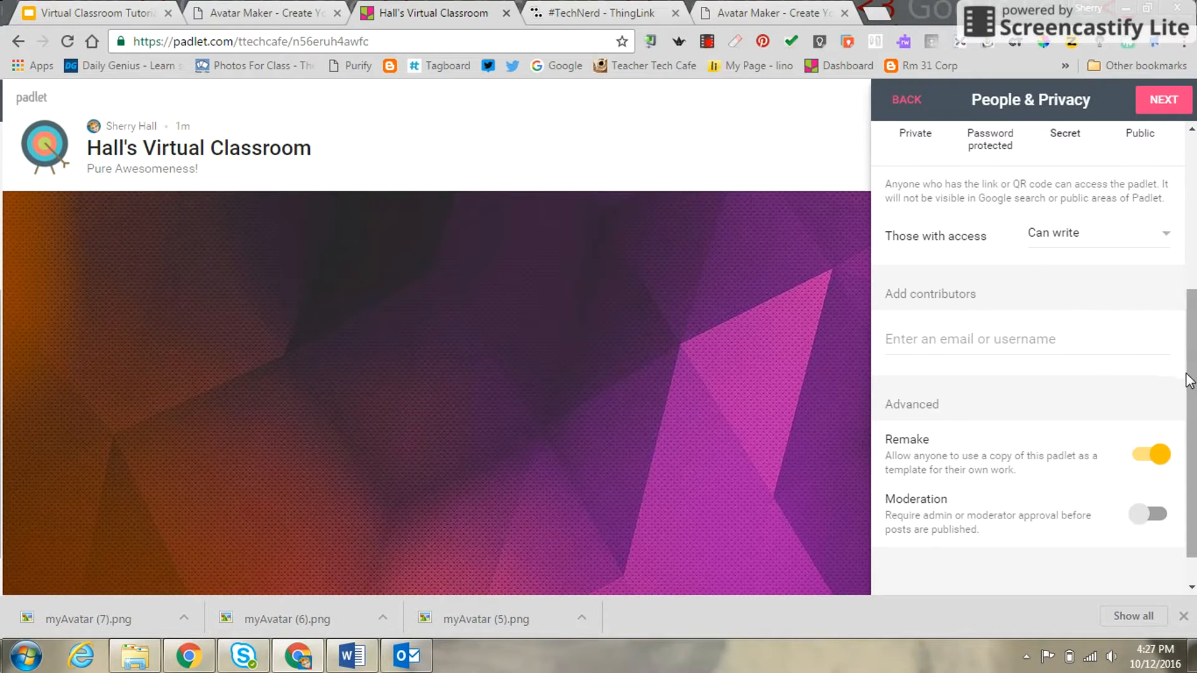
pyautogui.scroll(-1, 1168, 456)
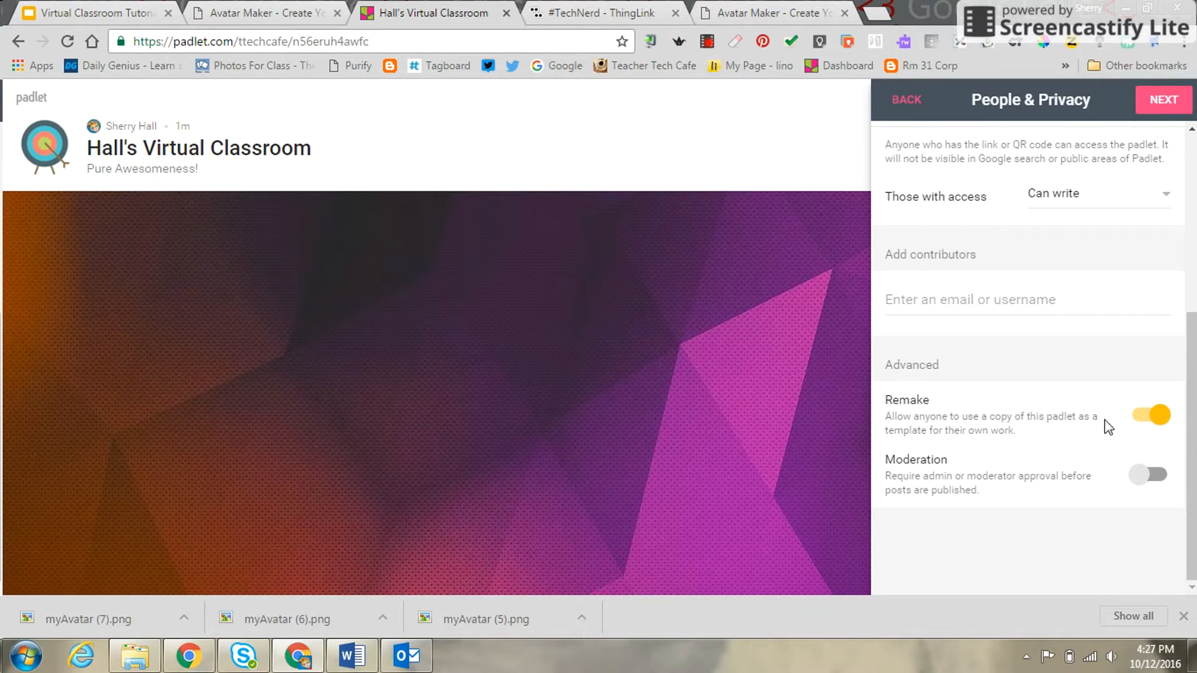
pyautogui.click(1139, 417)
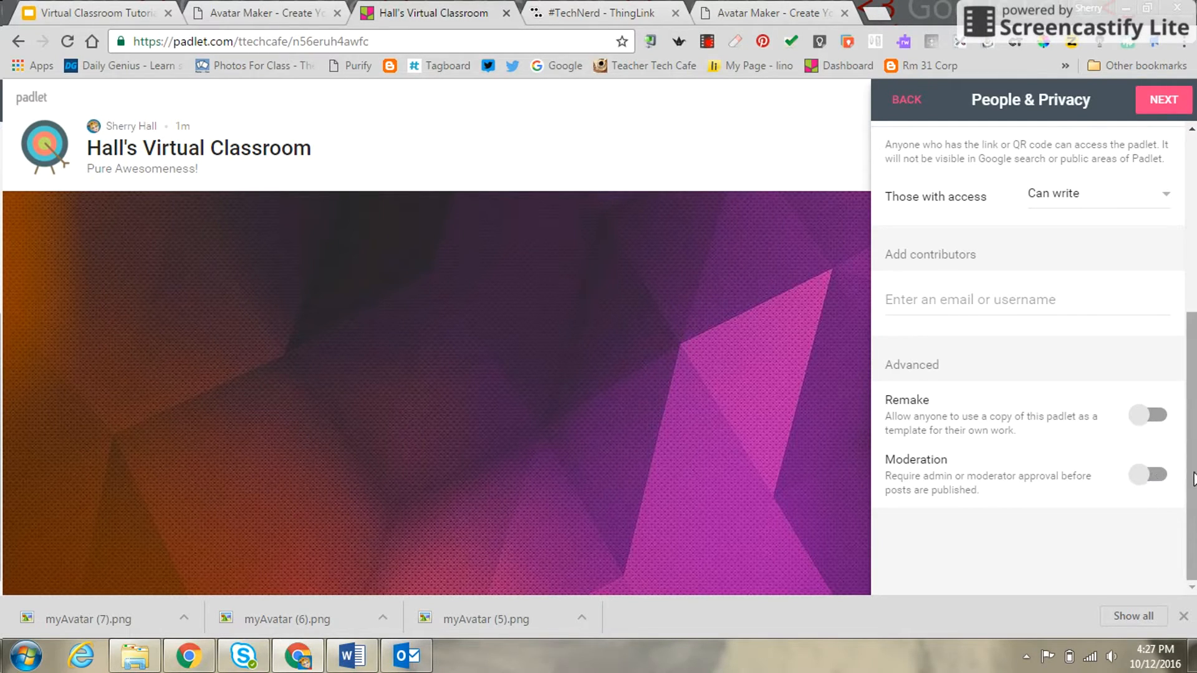
pyautogui.moveTo(1192, 479); pyautogui.dragTo(1190, 302)
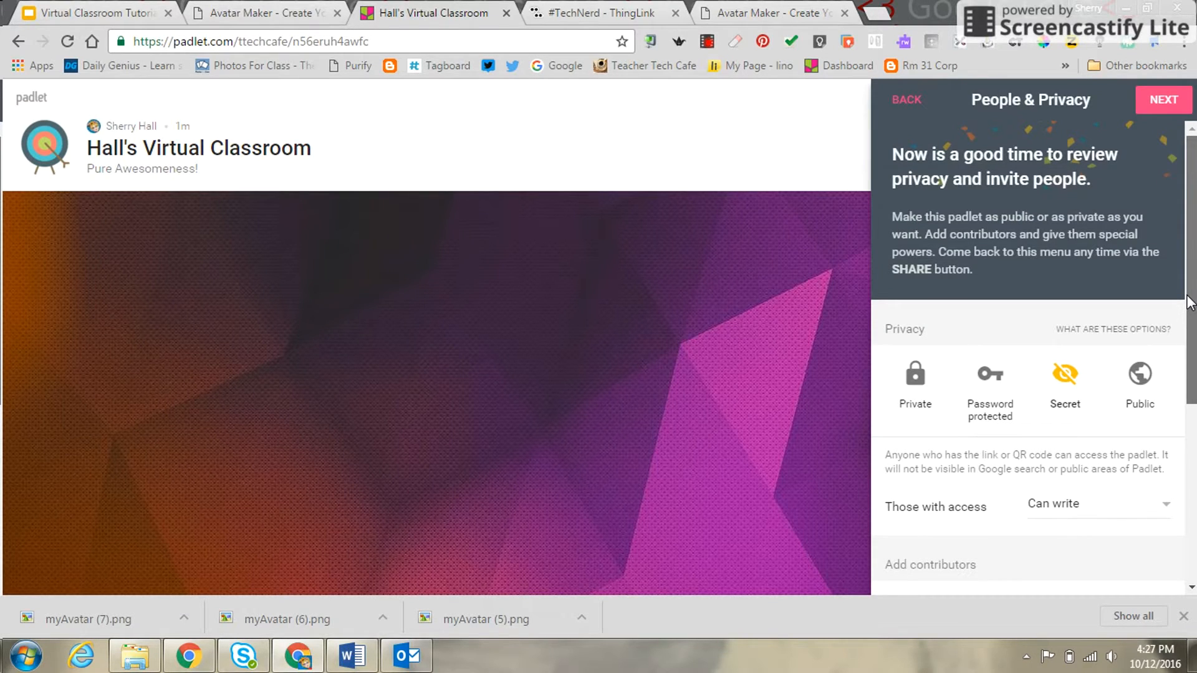
pyautogui.click(1163, 101)
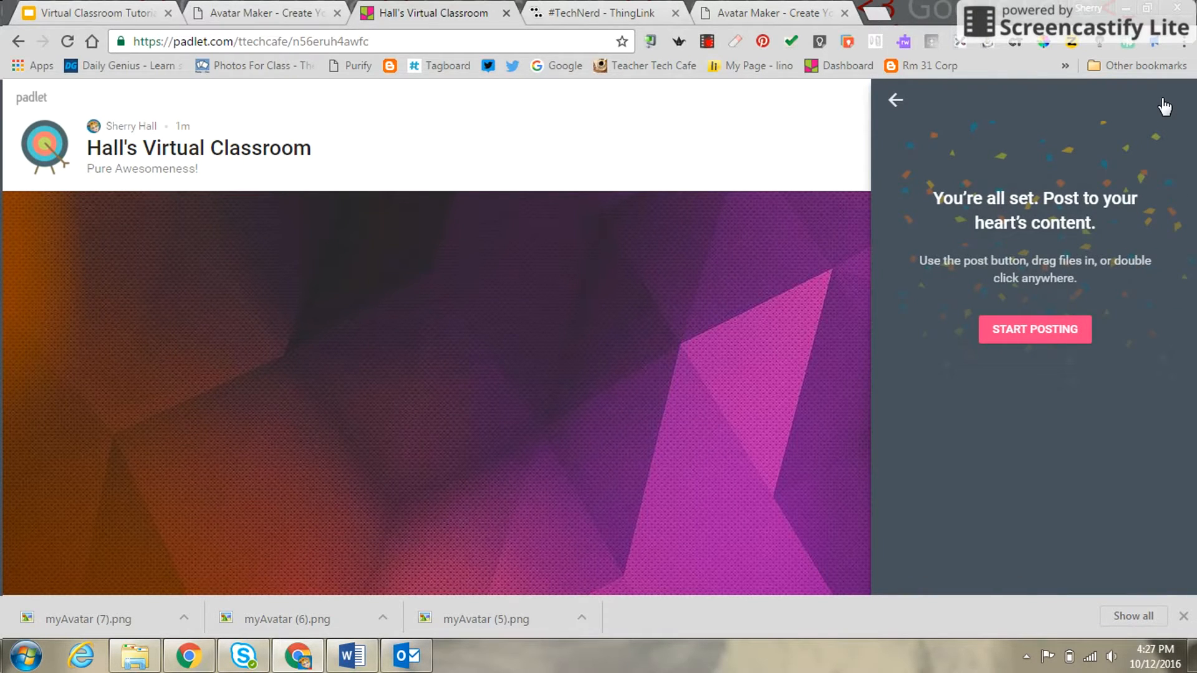
pyautogui.click(1030, 330)
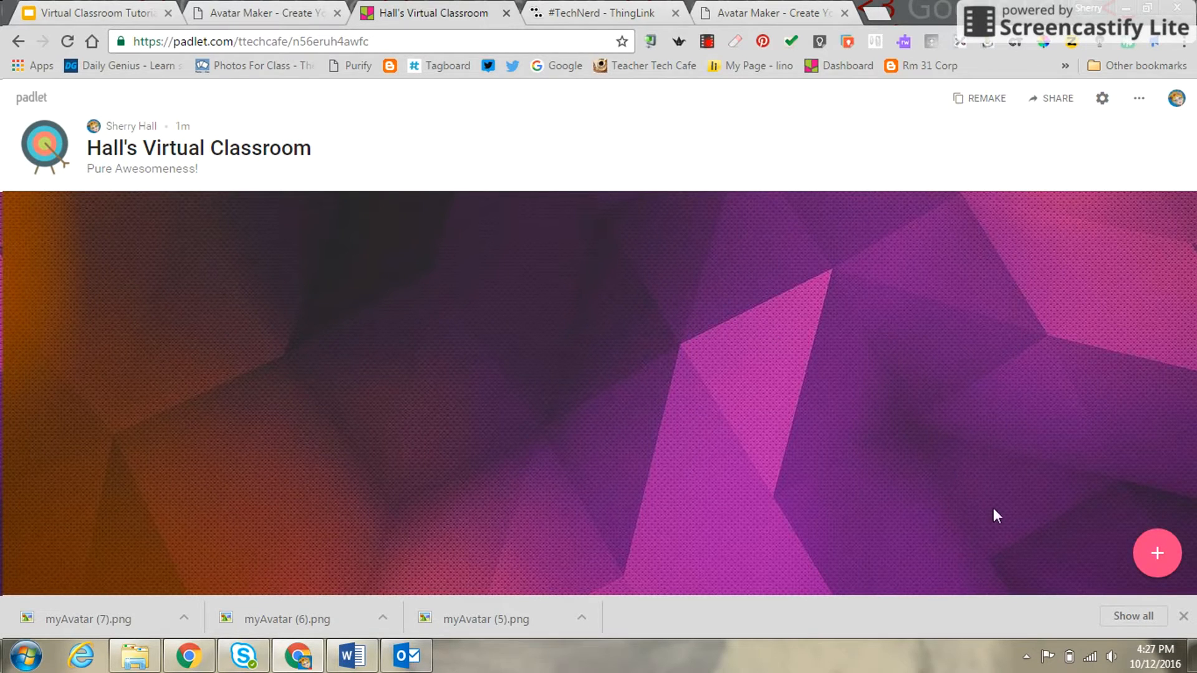
# Add a post titled with the teacher's full name and attach the copied ThingLink image link to it.
pyautogui.click(1158, 557)
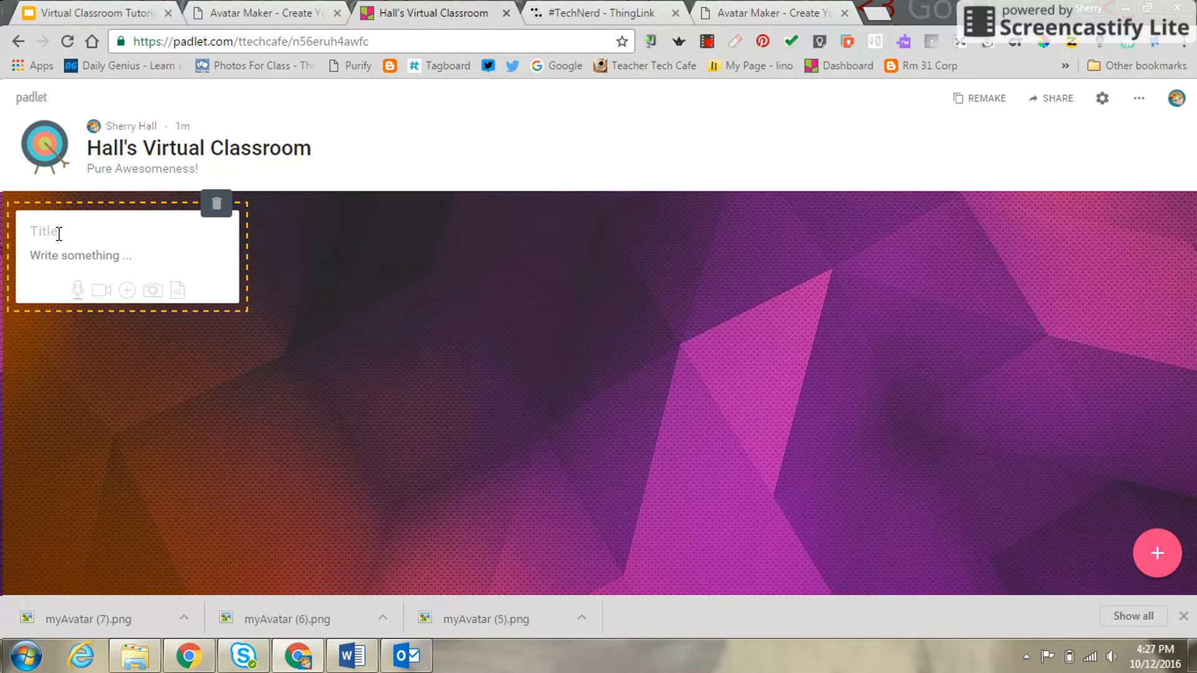
pyautogui.write('Sherry Hall')
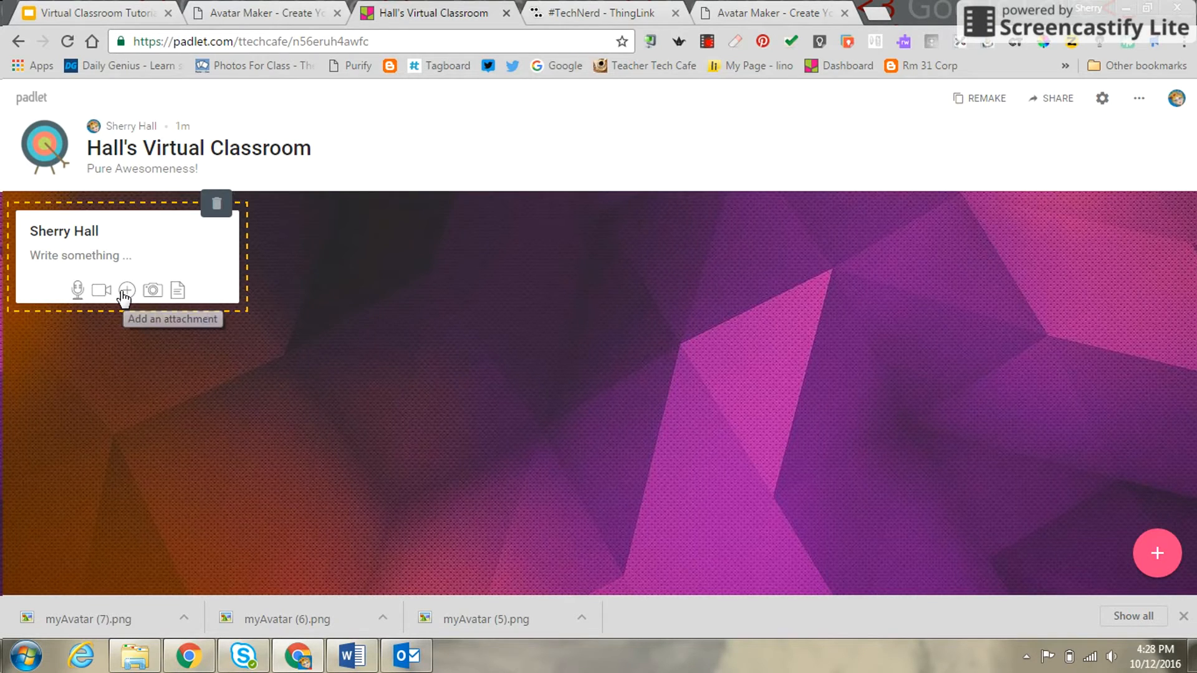
pyautogui.click(125, 291)
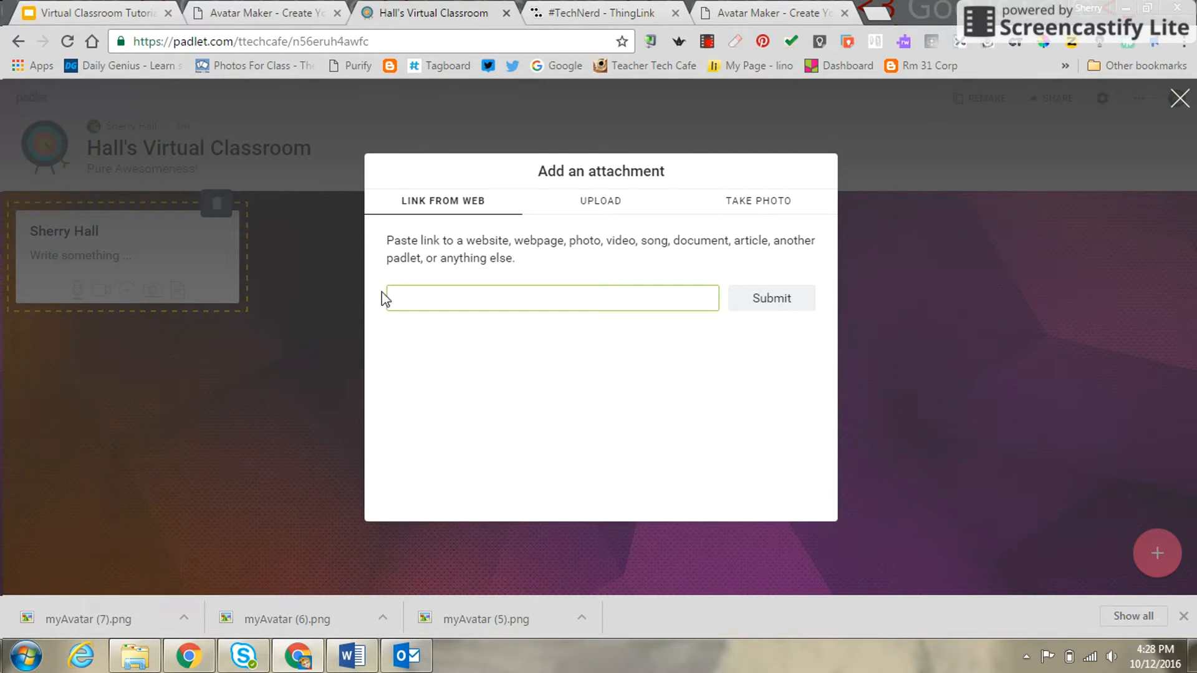
pyautogui.hotkey('ctrl', 'v')
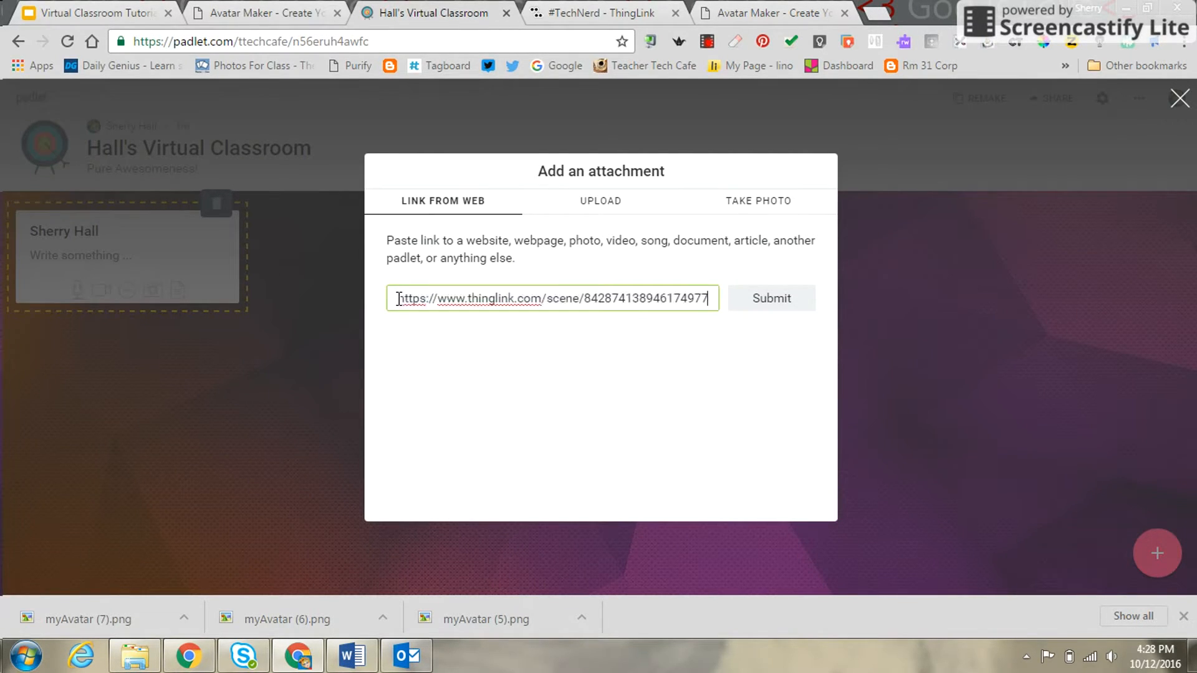
pyautogui.click(773, 303)
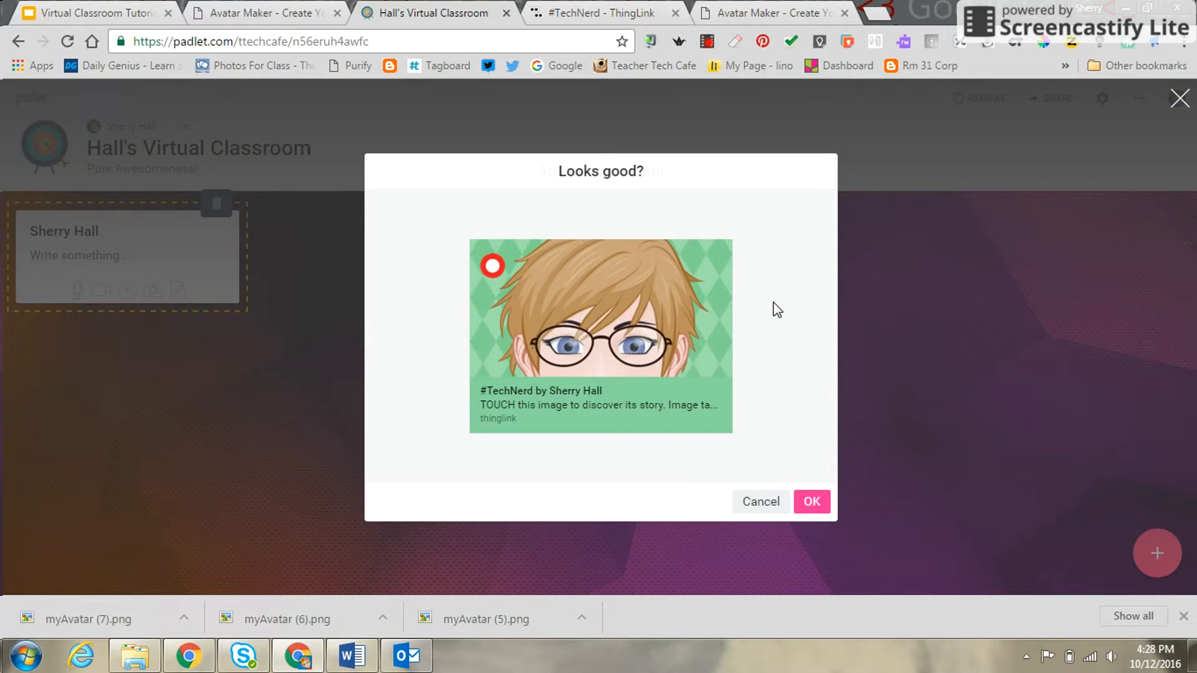
pyautogui.click(808, 501)
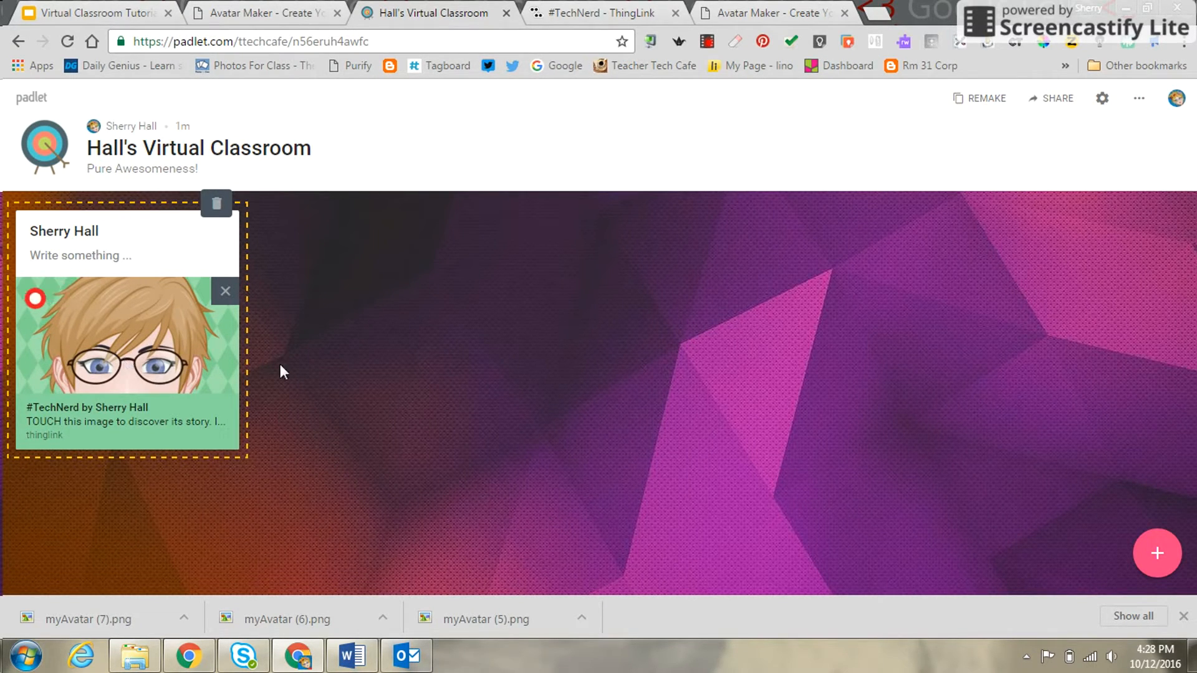
pyautogui.click(351, 442)
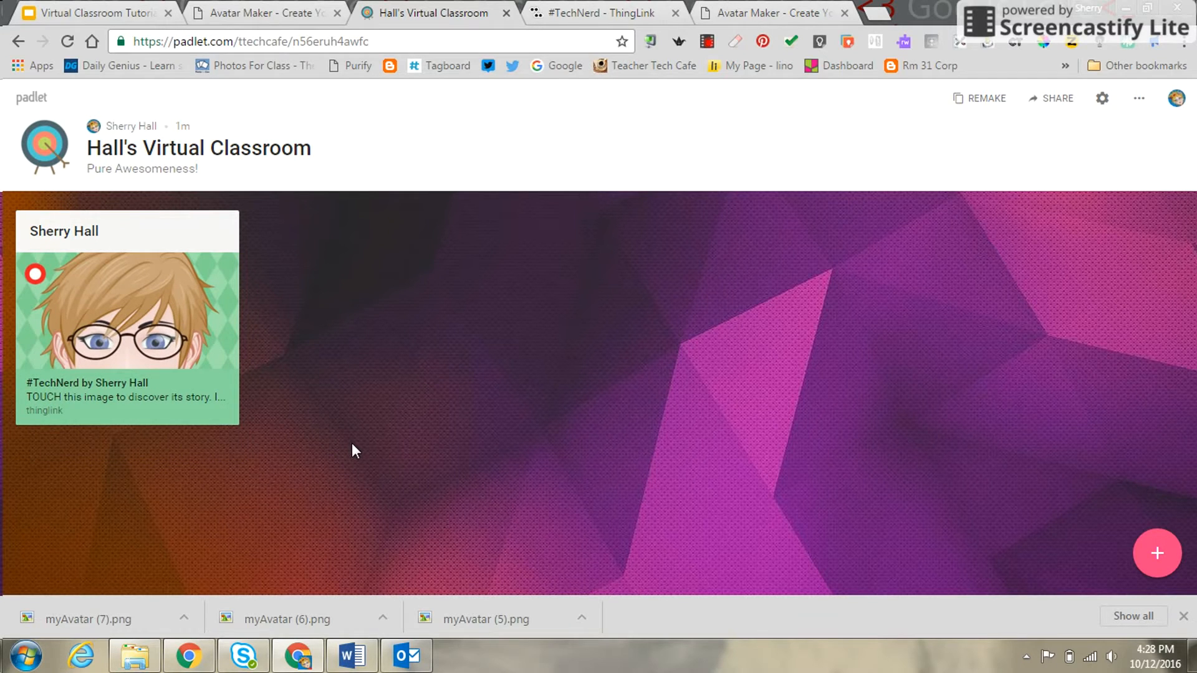
# Open the avatar post to check its enlarged interactive ThingLink image, and close the preview.
pyautogui.click(93, 308)
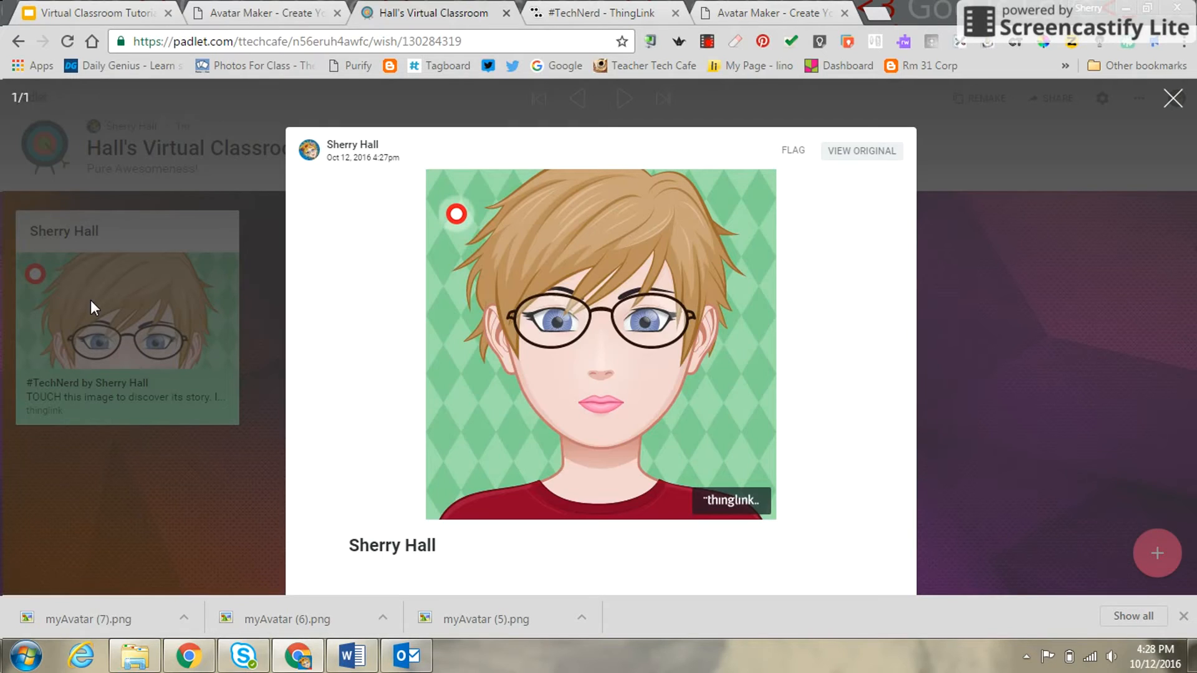
pyautogui.moveTo(456, 215)
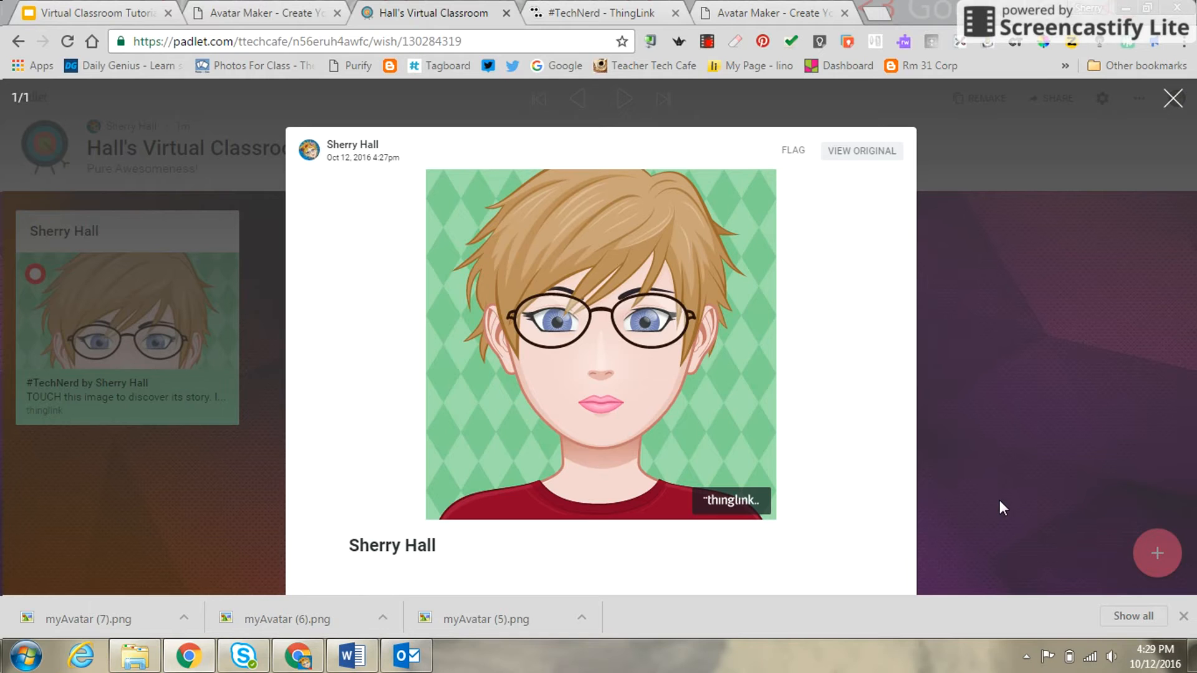
pyautogui.click(1002, 420)
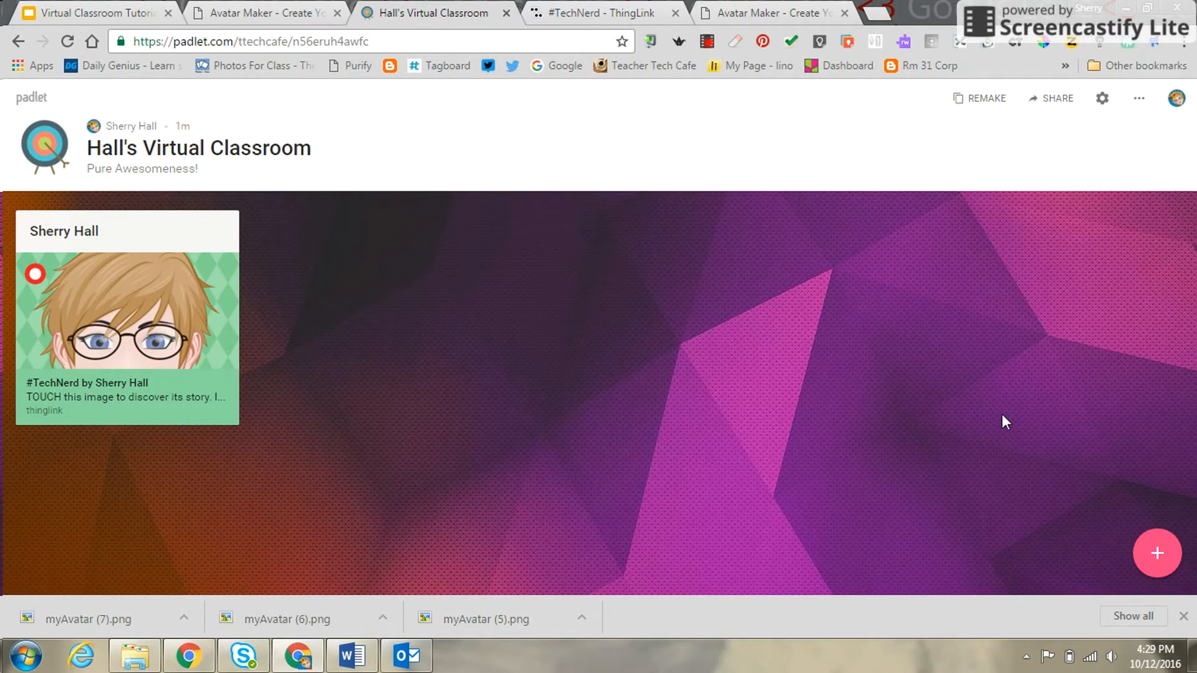
# Review the padlet's privacy settings and its share, export and embed options, and close the sharing settings.
pyautogui.click(1058, 99)
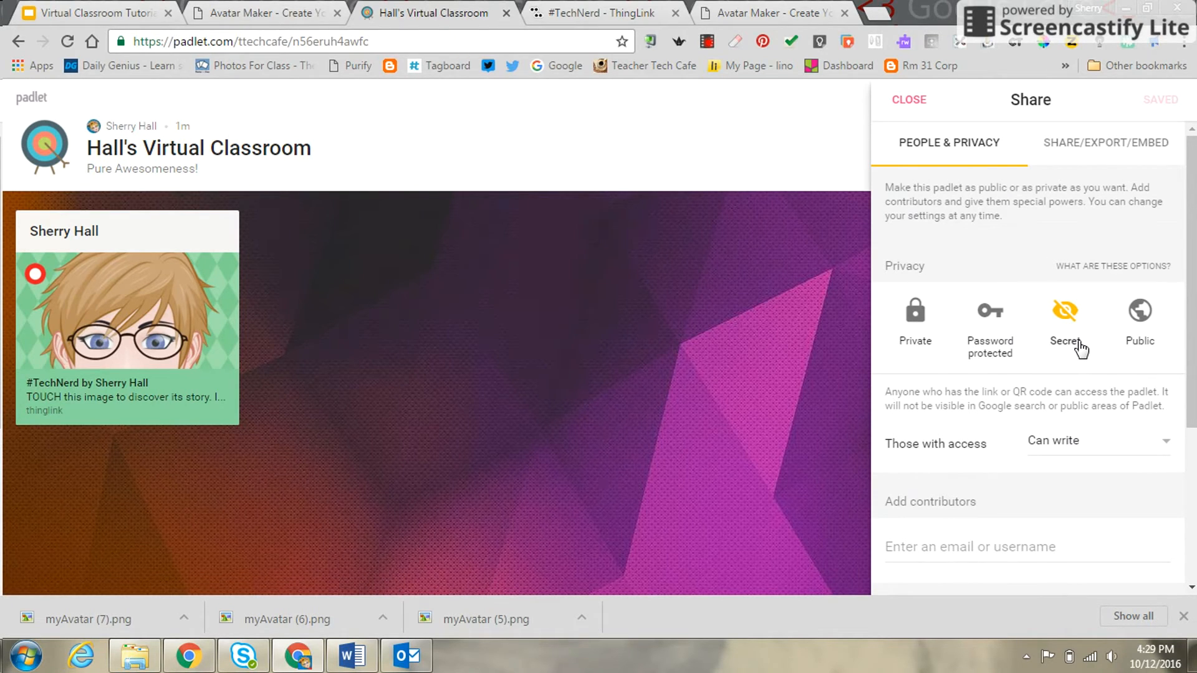
pyautogui.click(1091, 150)
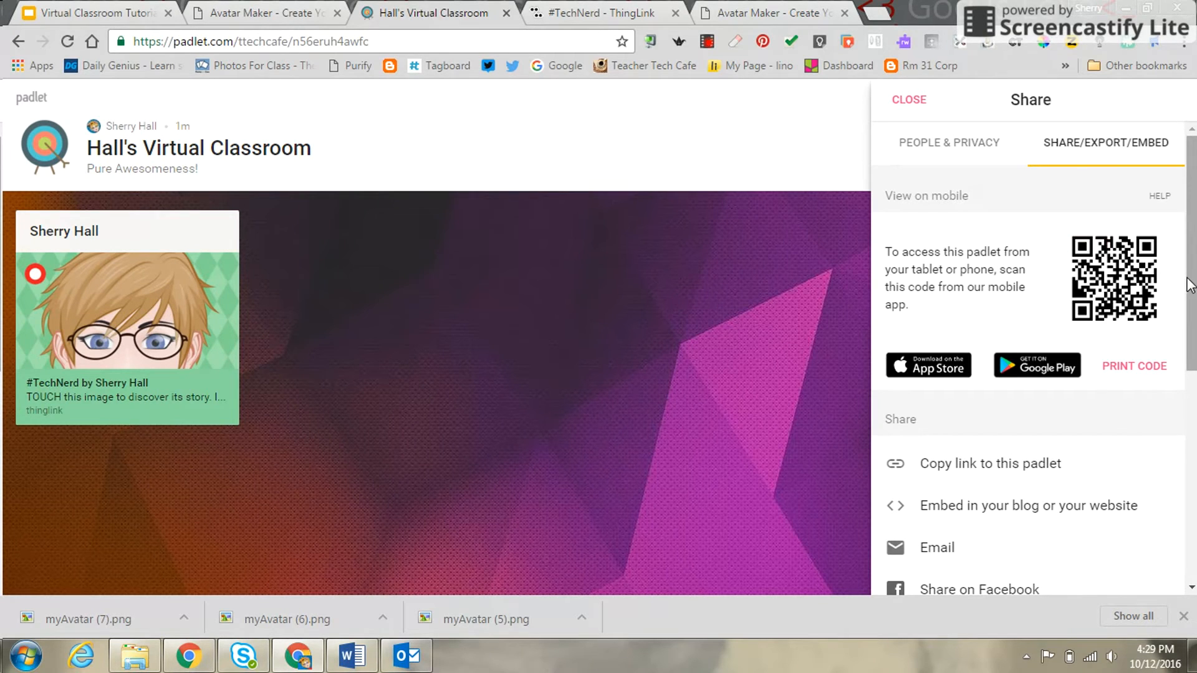
pyautogui.scroll(-2, 1190, 321)
pyautogui.scroll(-2, 1189, 324)
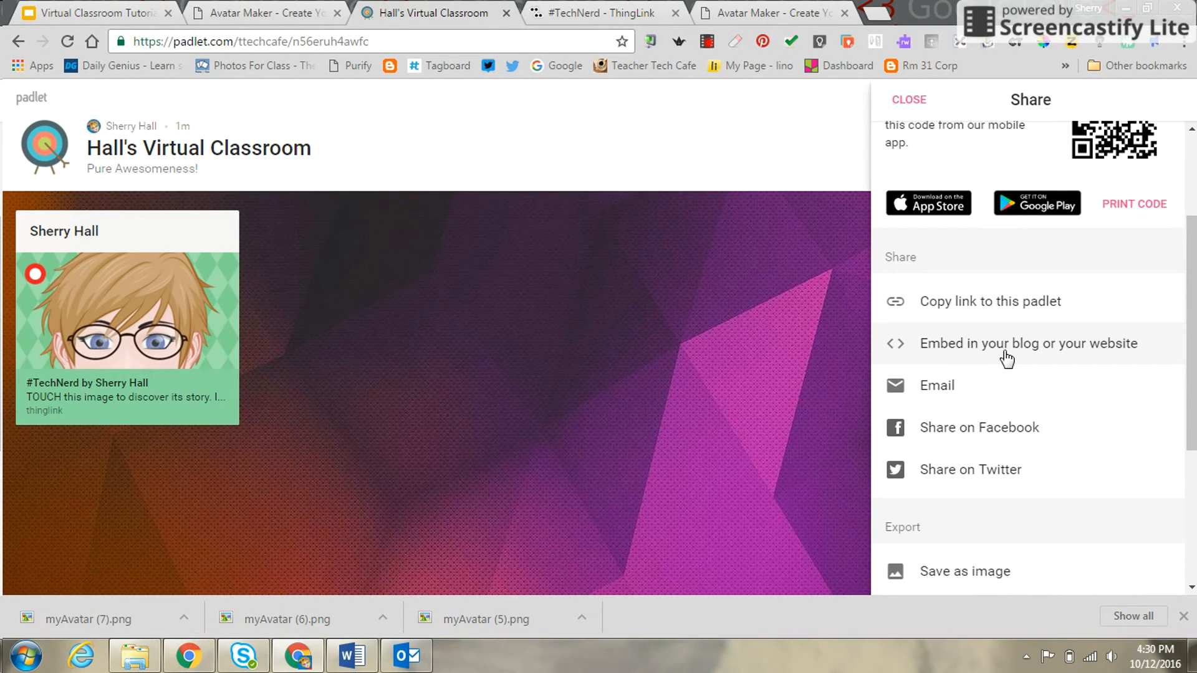
pyautogui.moveTo(1188, 337); pyautogui.dragTo(1187, 253)
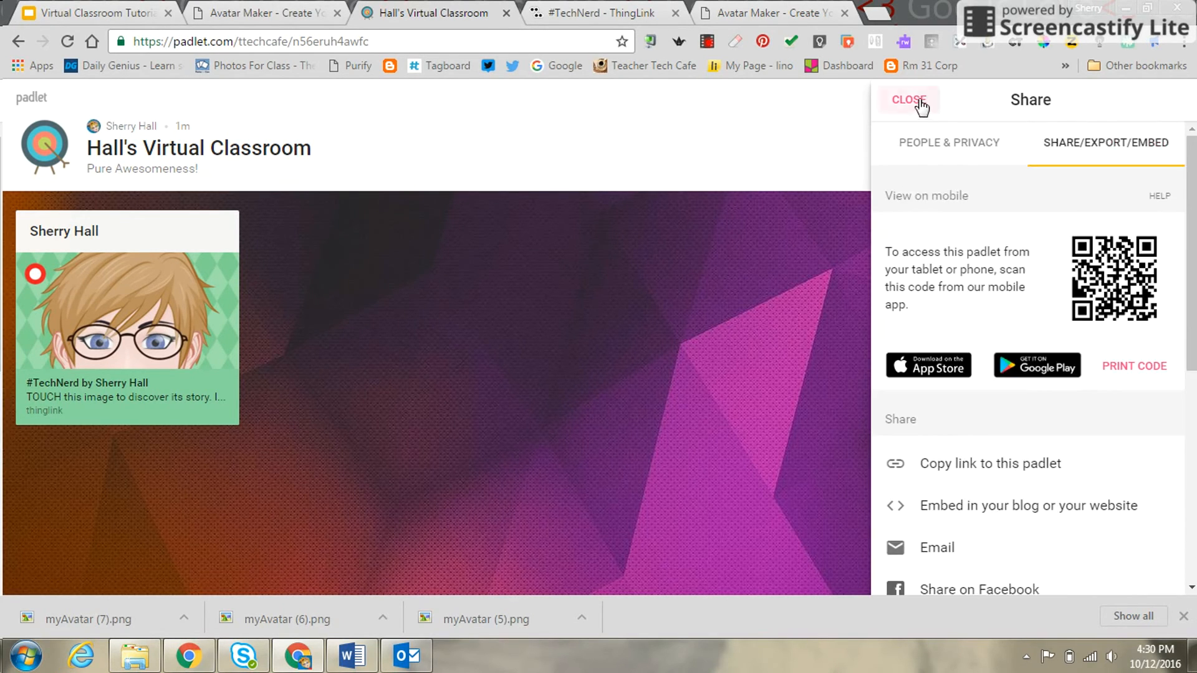
pyautogui.click(919, 104)
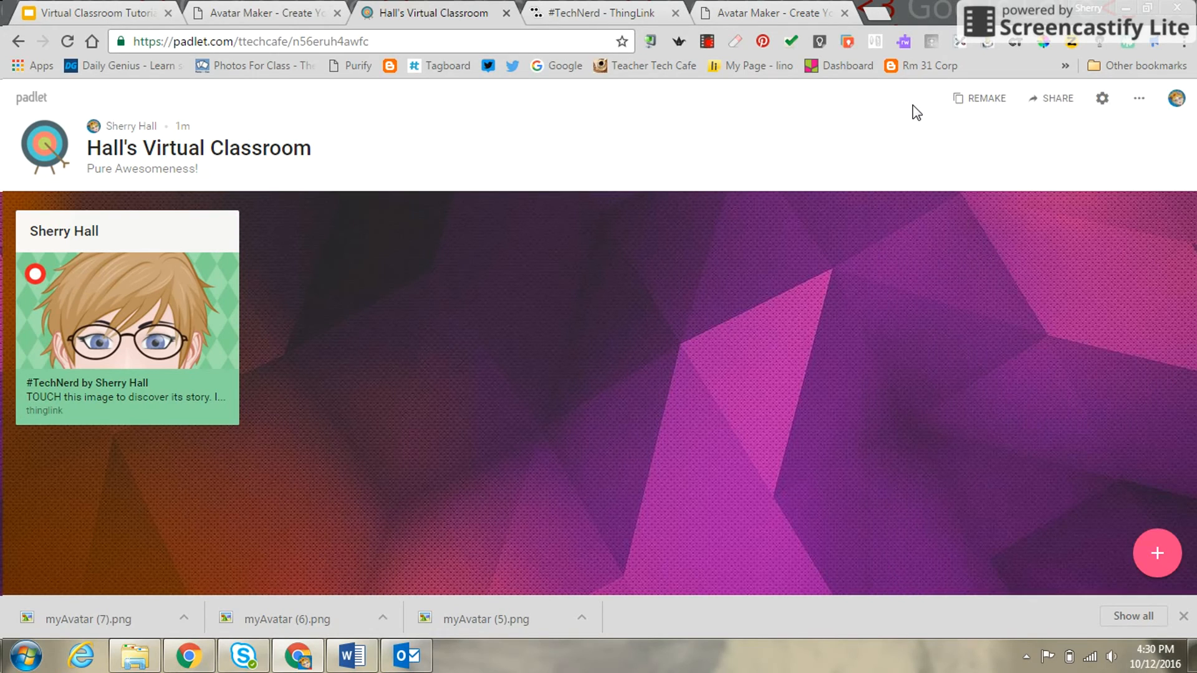
# Look over the padlet's title, description, layout and wallpaper settings, and close them without making changes.
pyautogui.click(1102, 100)
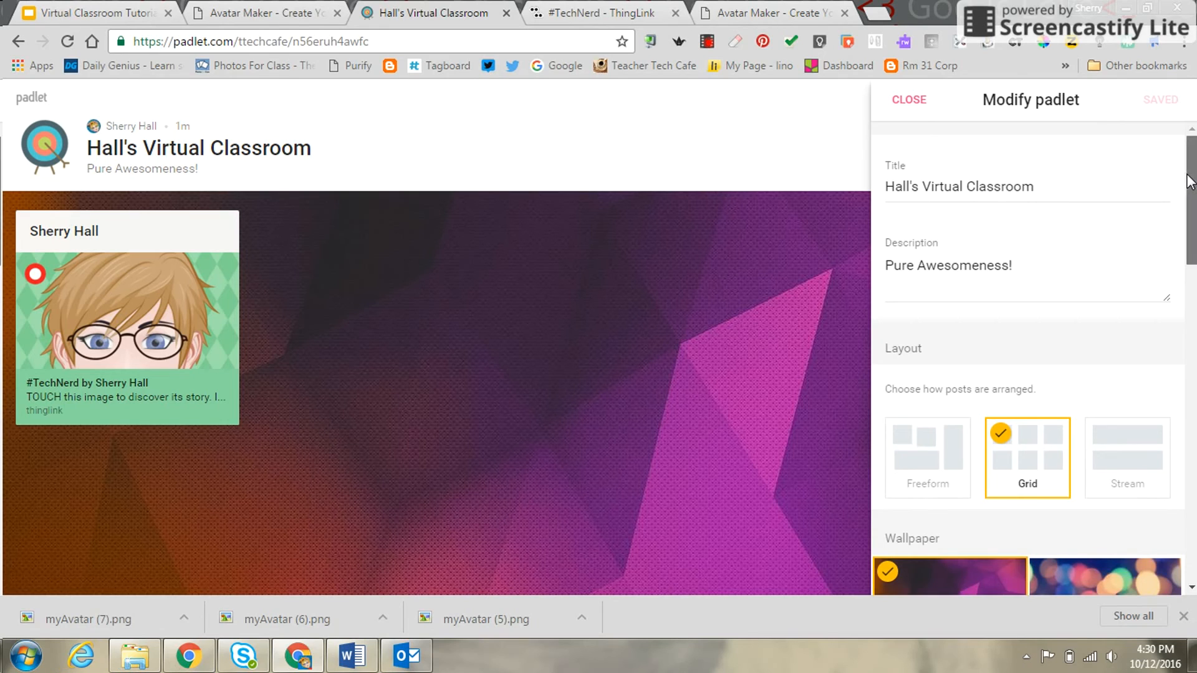
pyautogui.moveTo(1187, 176)
pyautogui.mouseDown()
pyautogui.moveTo(1190, 323)
pyautogui.moveTo(1190, 159)
pyautogui.mouseUp()
pyautogui.click(912, 108)
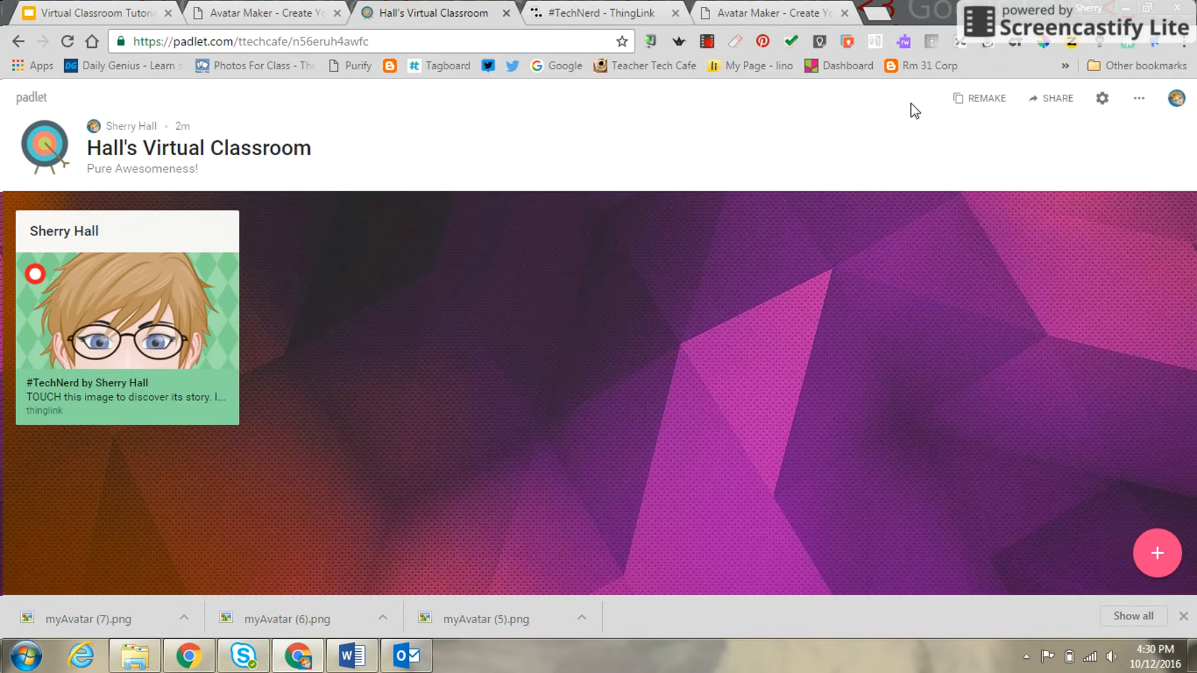